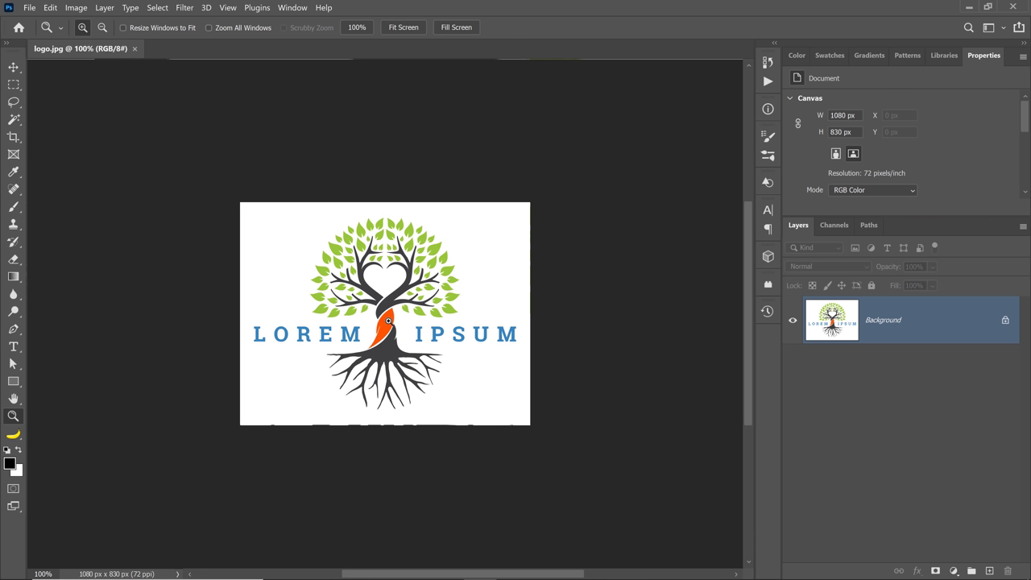
Zoom in closely on the tree trunk to inspect its edges
{"action": "left_click", "coordinate": [384, 305]}
{"action": "left_click", "coordinate": [385, 305]}
{"action": "left_click", "coordinate": [384, 305]}
{"action": "left_click", "coordinate": [384, 305]}
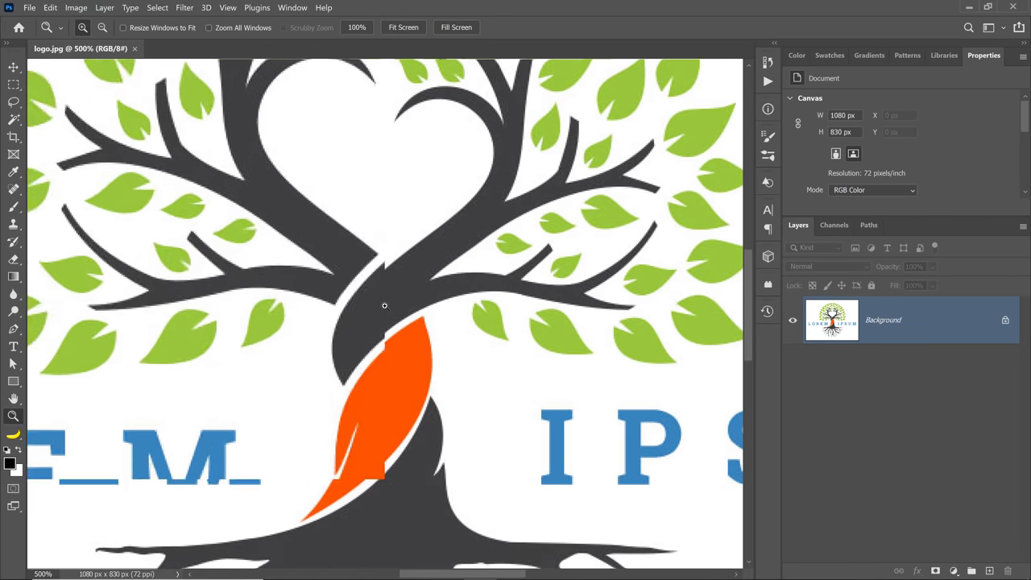
{"action": "left_click", "coordinate": [384, 305]}
{"action": "left_click", "coordinate": [384, 305]}
{"action": "left_click", "coordinate": [384, 305]}
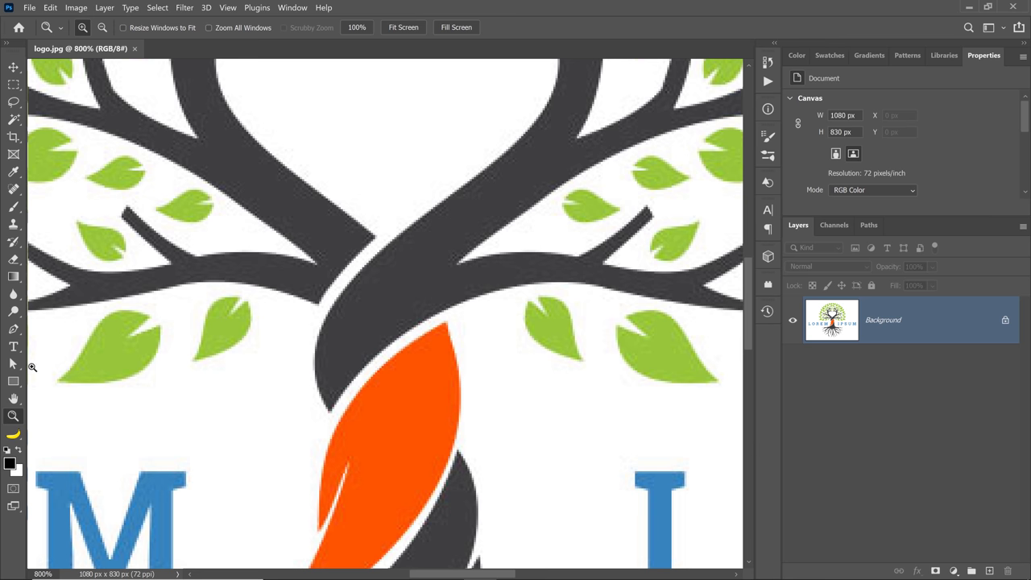
Fit the logo in the window, check it at actual size, and show its colour channels
{"action": "double_click", "coordinate": [13, 398]}
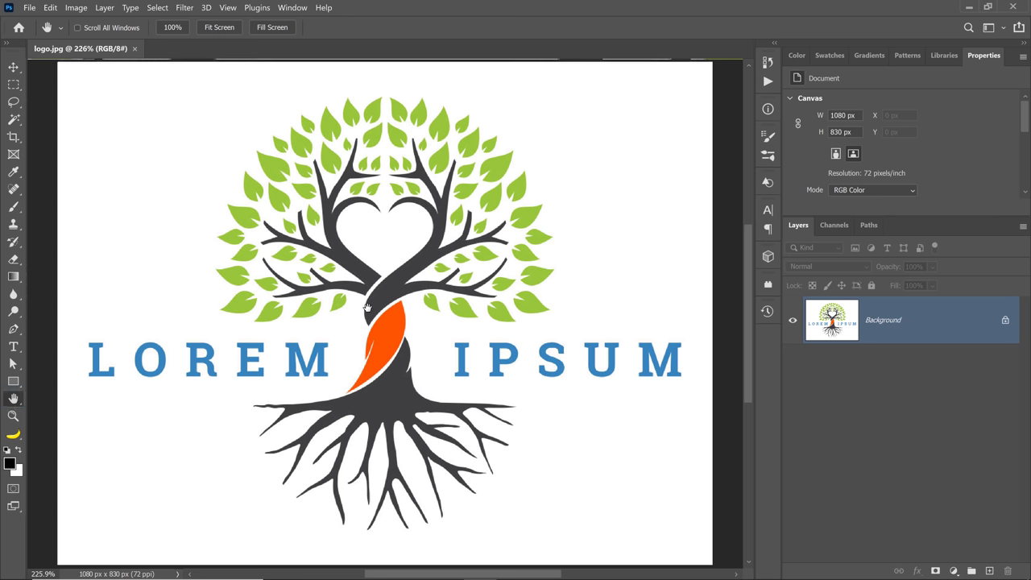
{"action": "double_click", "coordinate": [13, 415]}
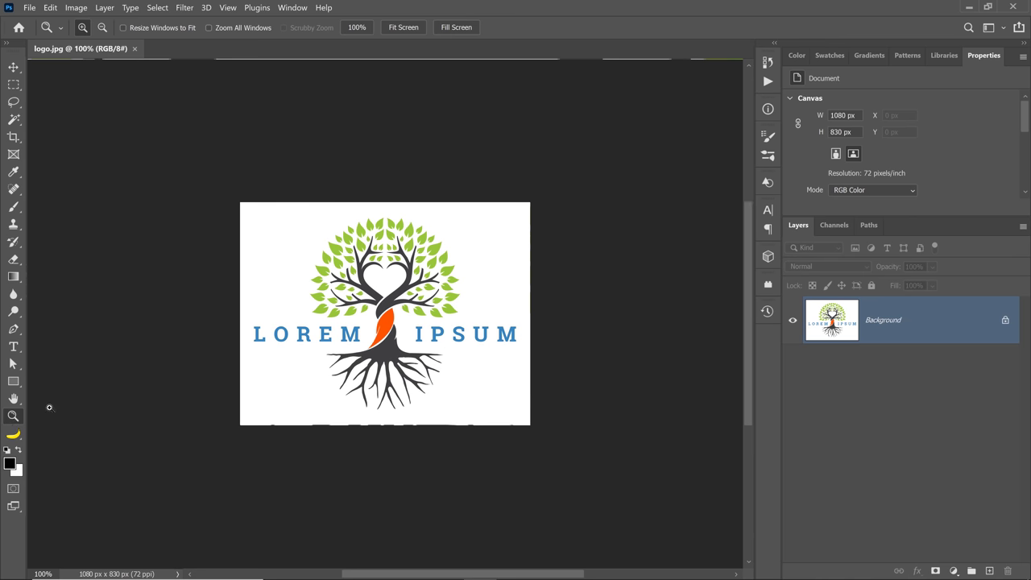
{"action": "double_click", "coordinate": [13, 399]}
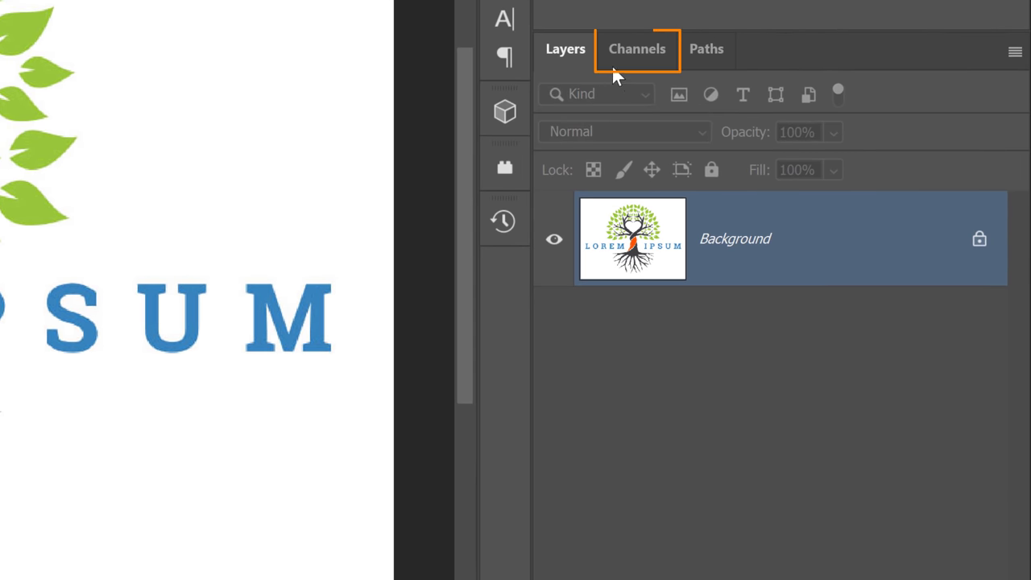
{"action": "left_click", "coordinate": [630, 48]}
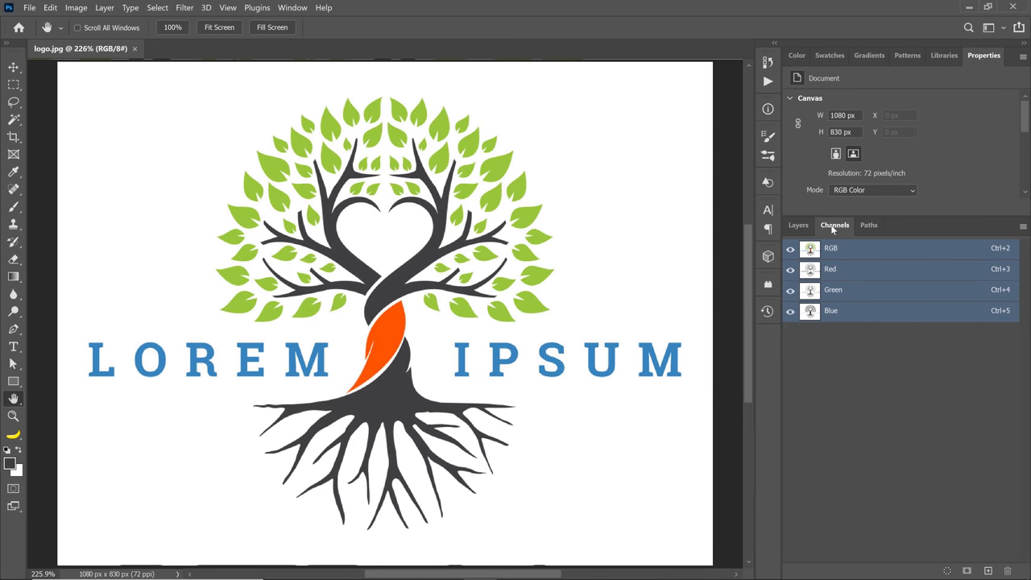
Preview the Red, Green and Blue channels one by one, comparing Red again before returning to Blue
{"action": "left_click", "coordinate": [832, 273]}
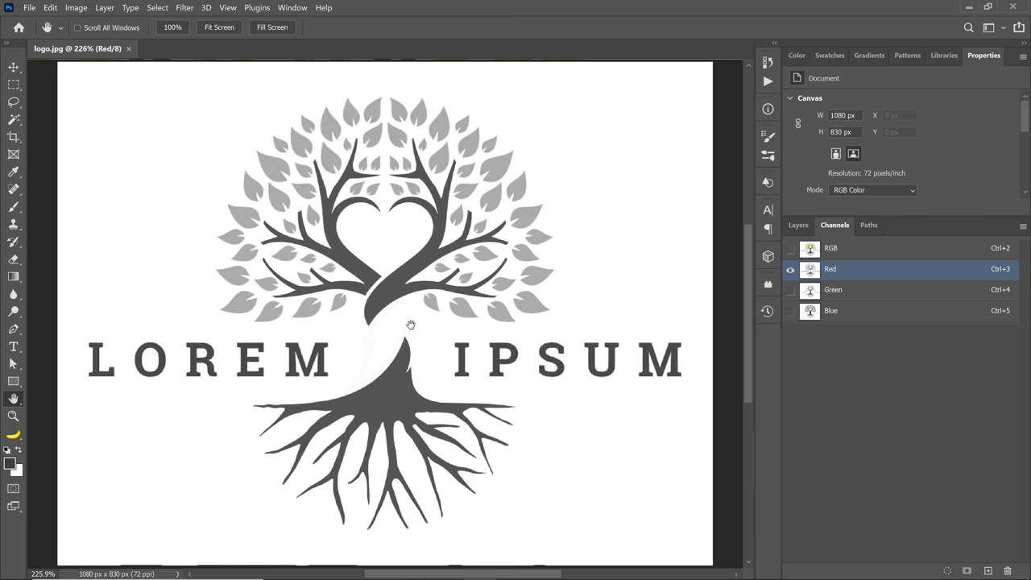
{"action": "left_click", "coordinate": [838, 293]}
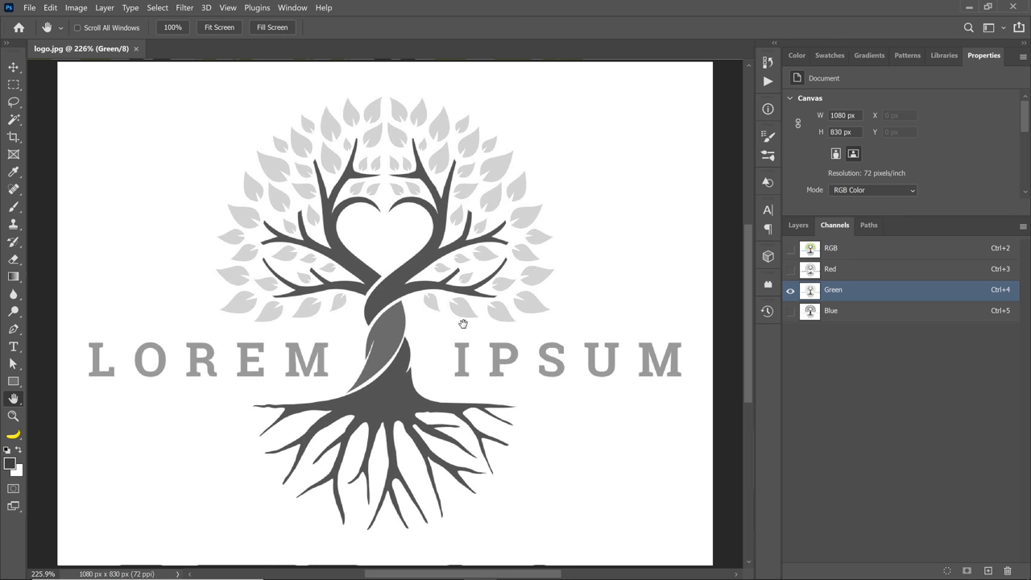
{"action": "left_click", "coordinate": [856, 318]}
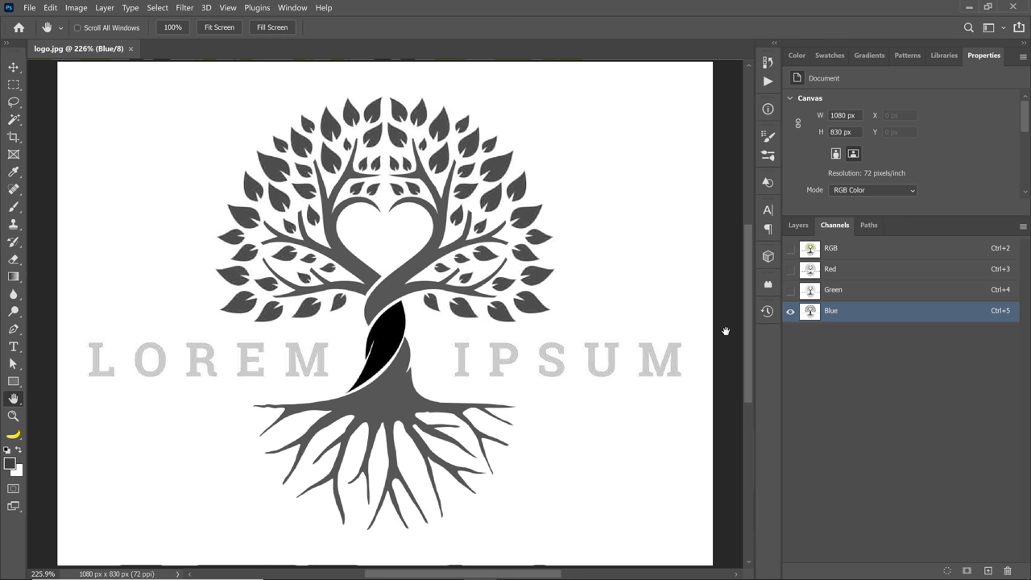
{"action": "left_click", "coordinate": [848, 274]}
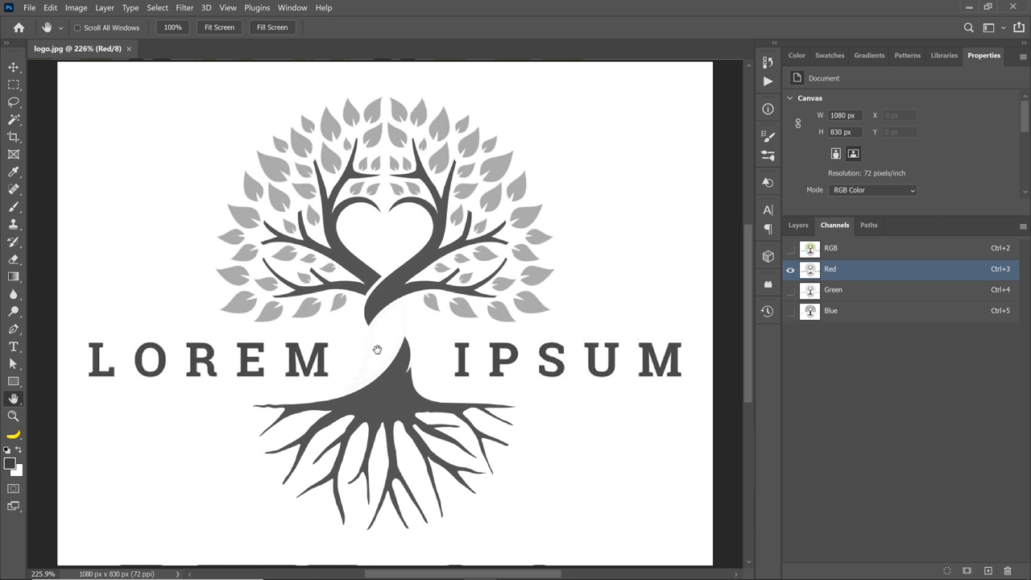
{"action": "left_click", "coordinate": [819, 315]}
Duplicate Blue as 'Blue copy' and apply the Red channel into it with Multiply at 100%
{"action": "left_click_drag", "start_coordinate": [819, 322], "coordinate": [989, 571]}
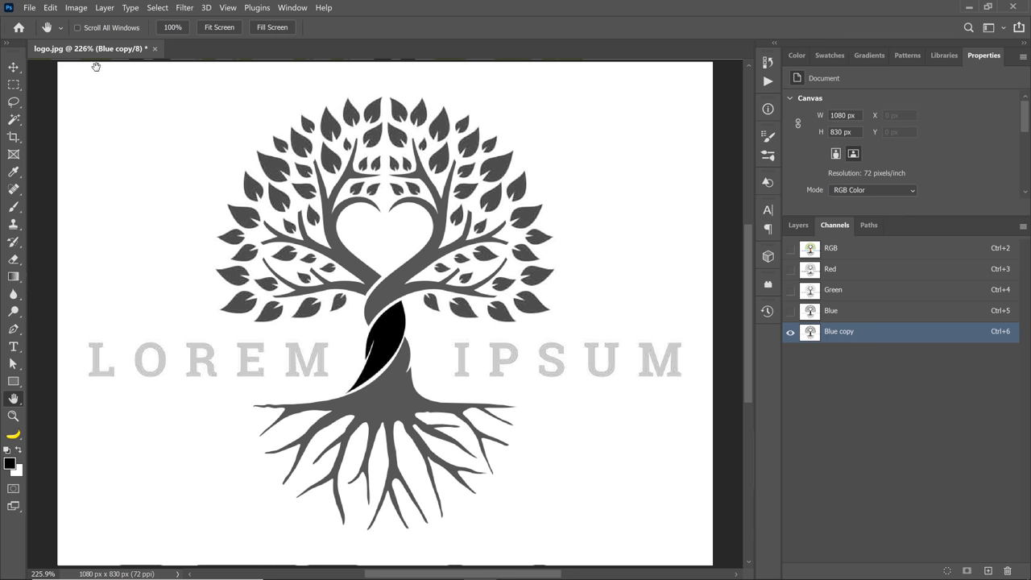
{"action": "left_click", "coordinate": [78, 10]}
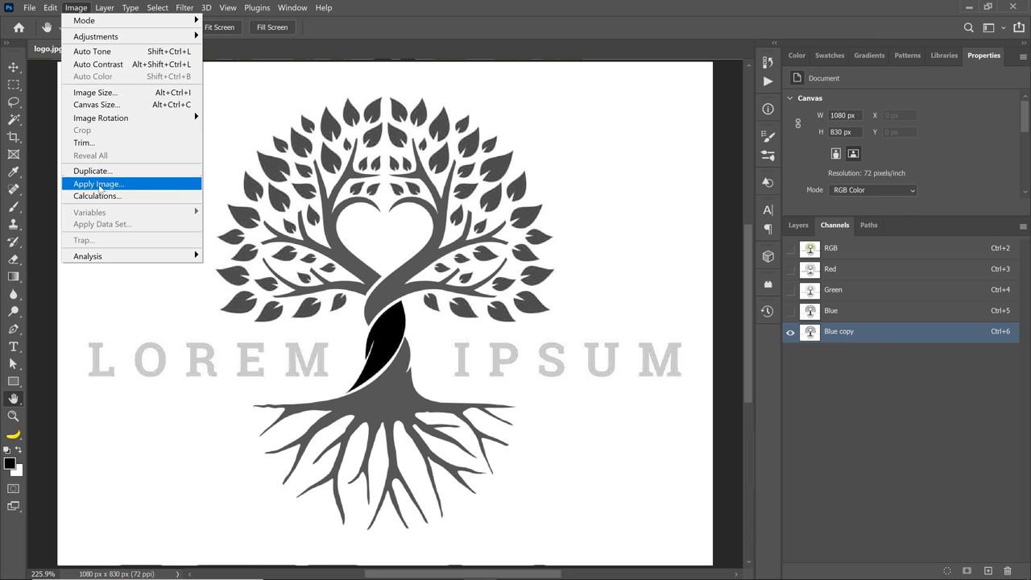
{"action": "left_click", "coordinate": [184, 185]}
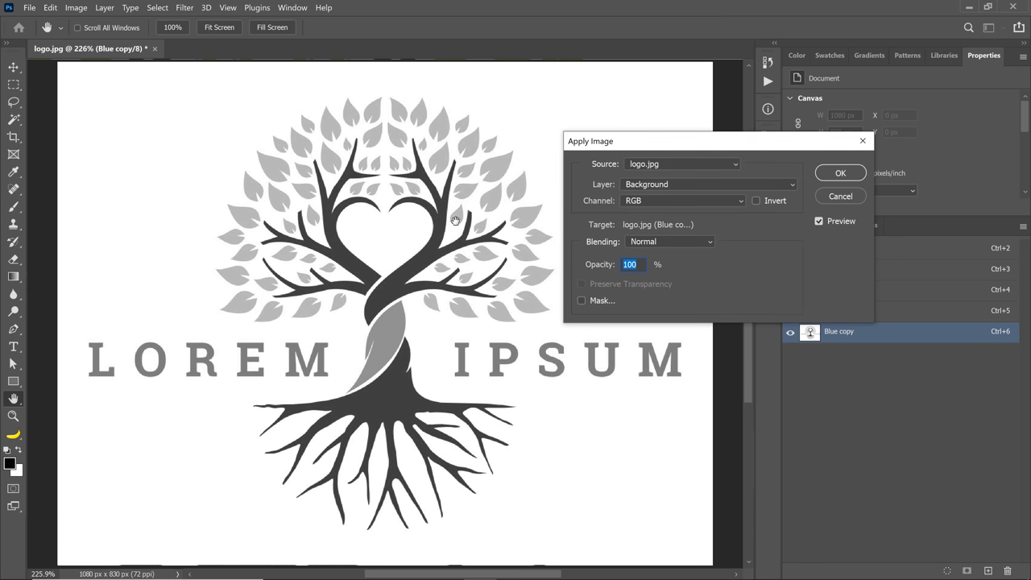
{"action": "left_click", "coordinate": [649, 243]}
{"action": "left_click", "coordinate": [649, 288]}
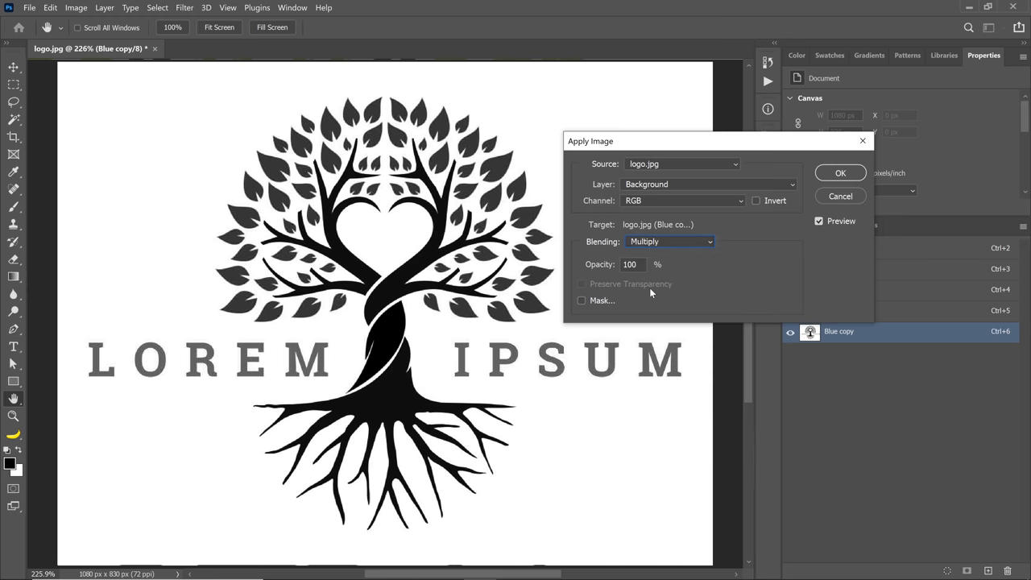
{"action": "left_click", "coordinate": [628, 203]}
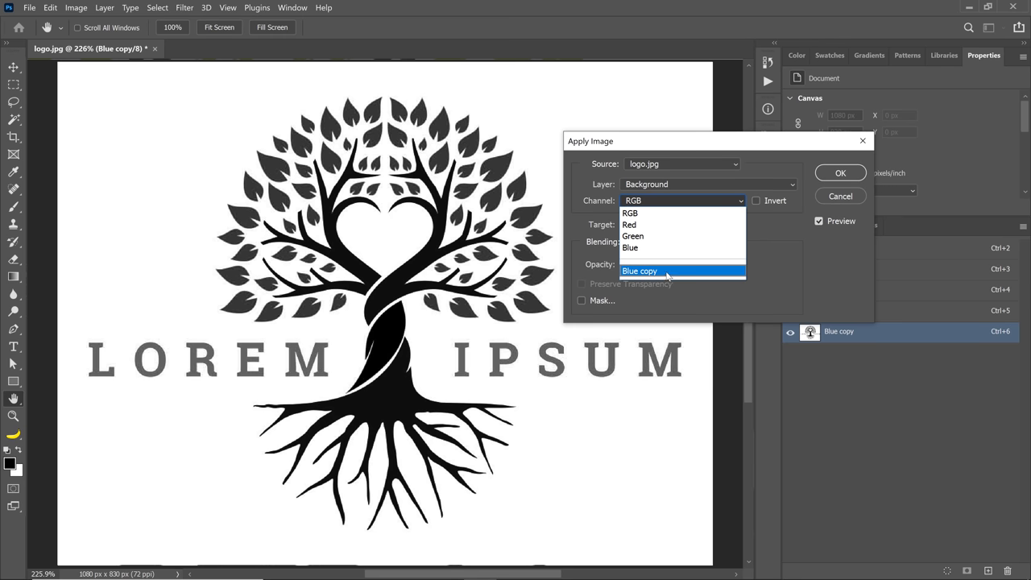
{"action": "left_click", "coordinate": [652, 226]}
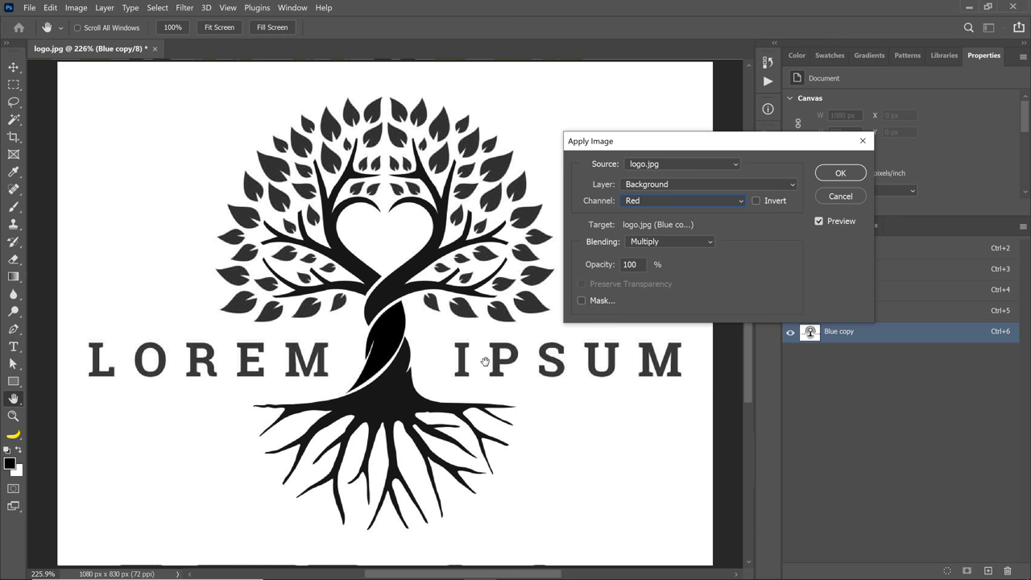
{"action": "left_click", "coordinate": [818, 221]}
{"action": "left_click", "coordinate": [818, 222]}
{"action": "left_click", "coordinate": [840, 174]}
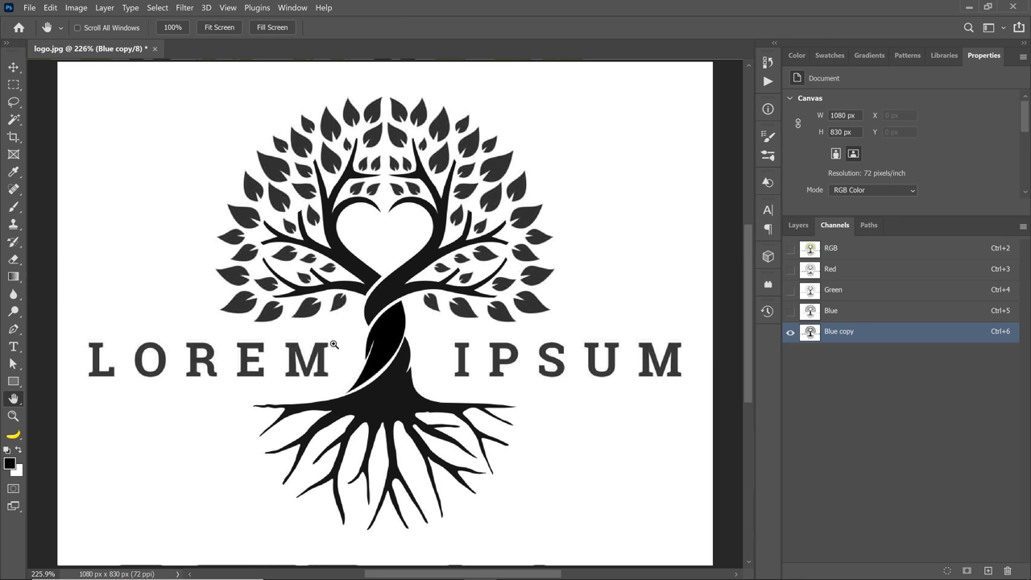
Zoom in closely on the trunk's edges beside the M
{"action": "key", "text": "z"}
{"action": "left_click", "coordinate": [340, 330]}
{"action": "left_click", "coordinate": [341, 333]}
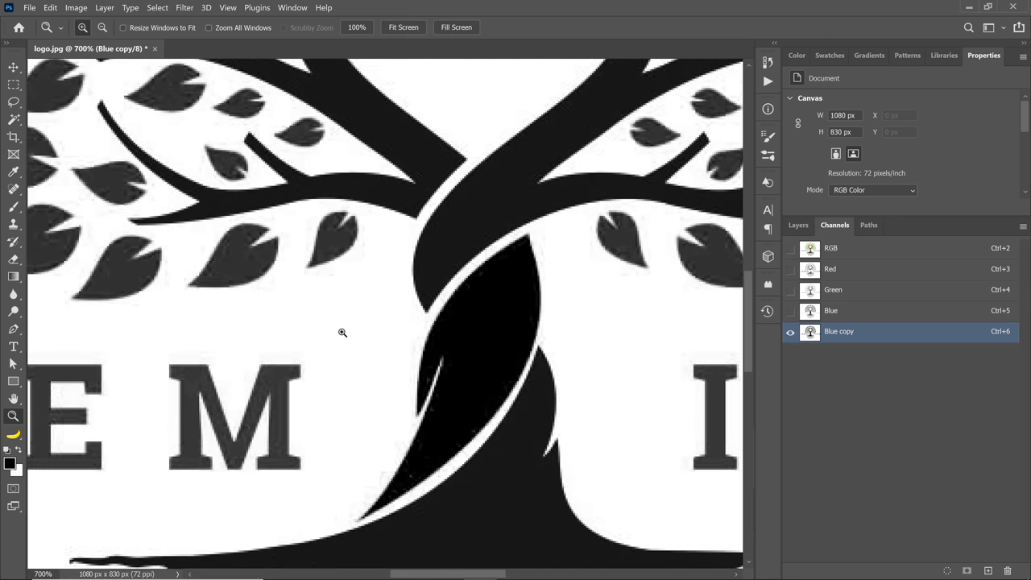
{"action": "left_click", "coordinate": [341, 333]}
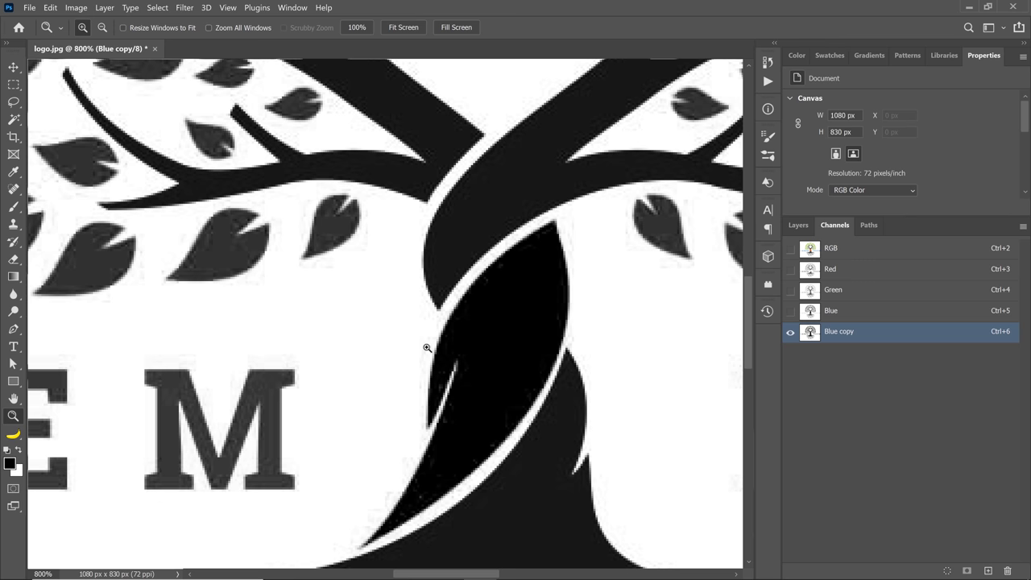
Apply Levels to the Blue copy channel with input levels 46, 1.00 and 226
{"action": "left_click", "coordinate": [76, 7]}
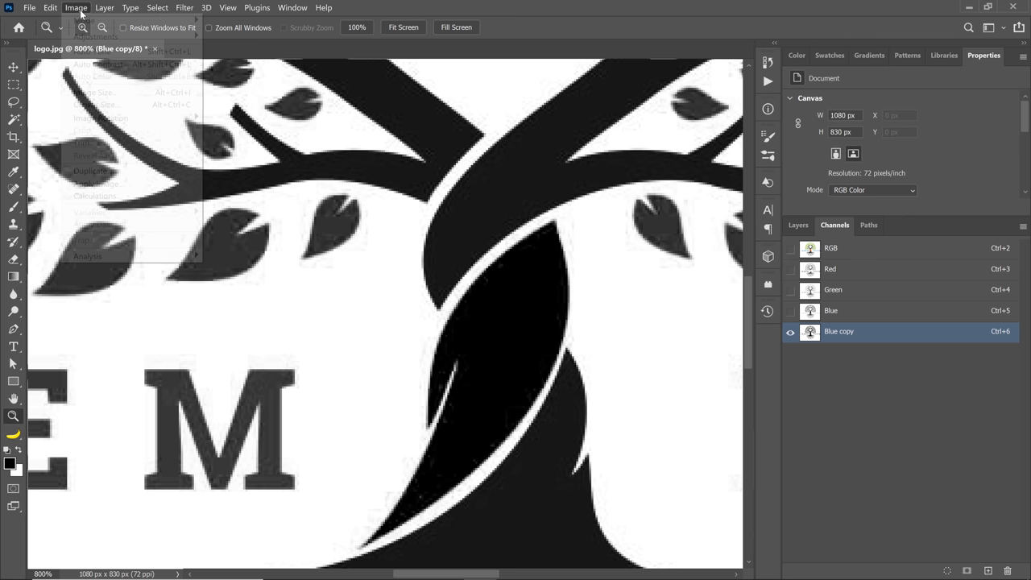
{"action": "mouse_move", "coordinate": [90, 38]}
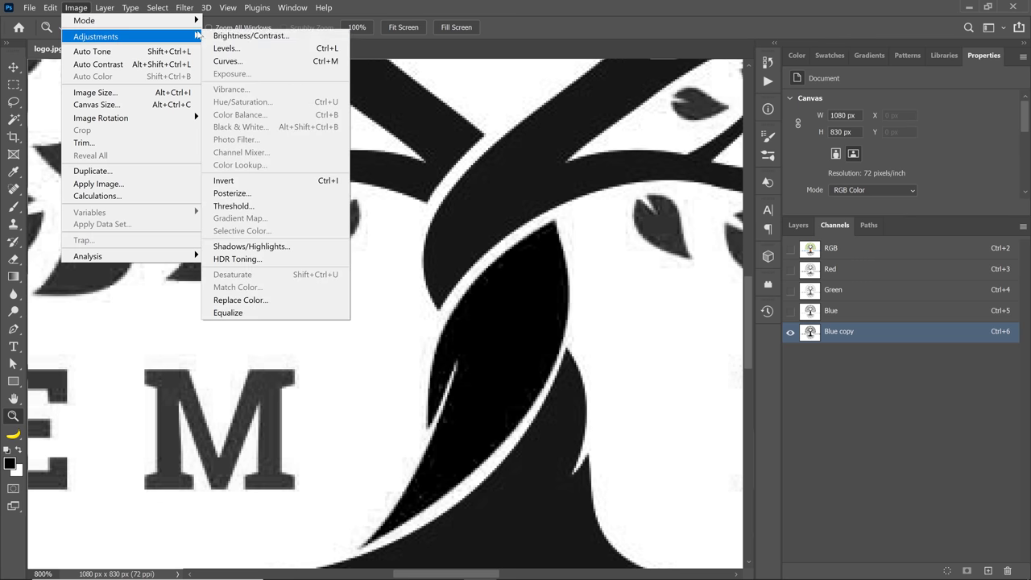
{"action": "left_click", "coordinate": [306, 49]}
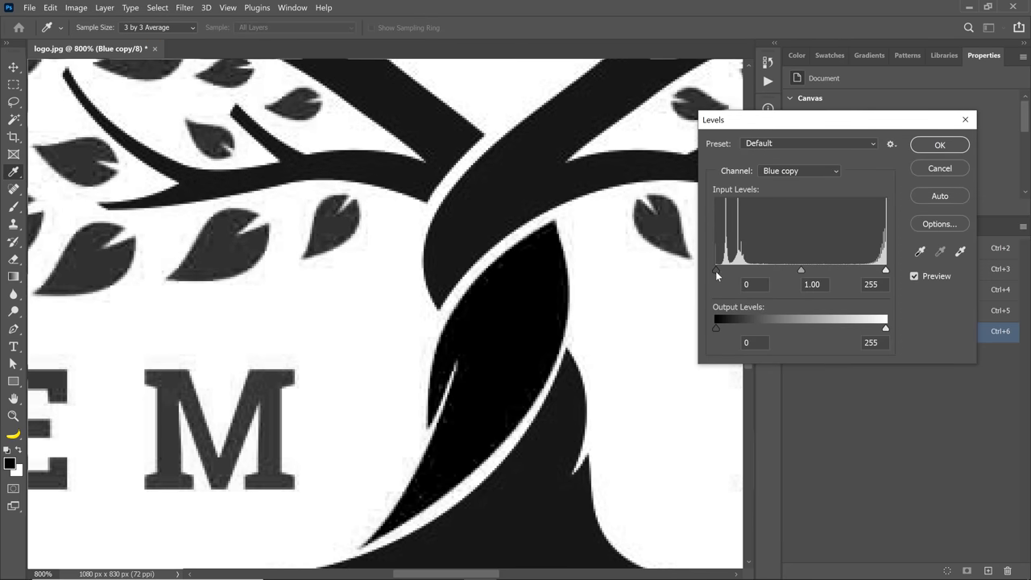
{"action": "left_click_drag", "start_coordinate": [716, 272], "coordinate": [746, 269]}
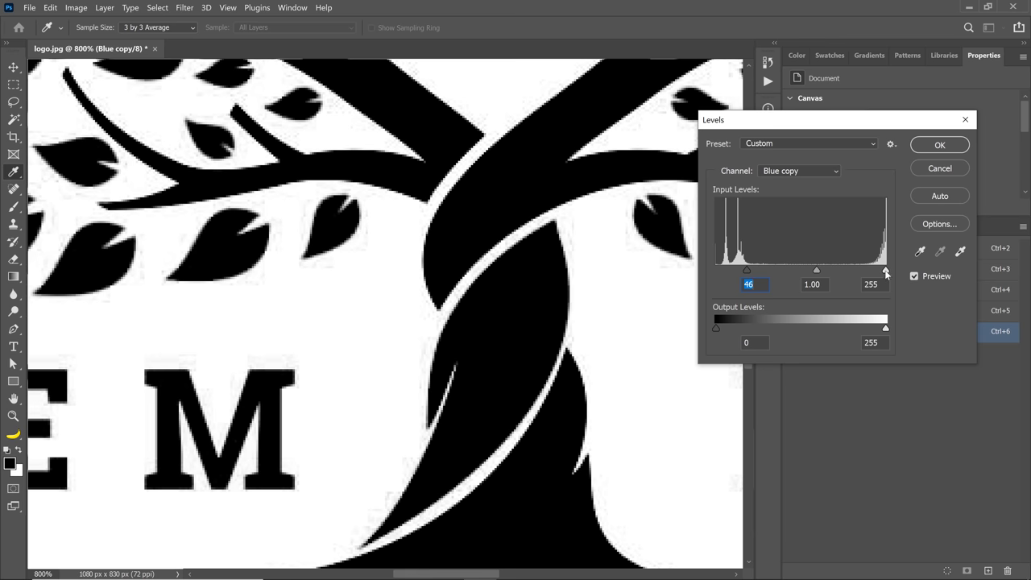
{"action": "left_click_drag", "start_coordinate": [885, 272], "coordinate": [866, 272]}
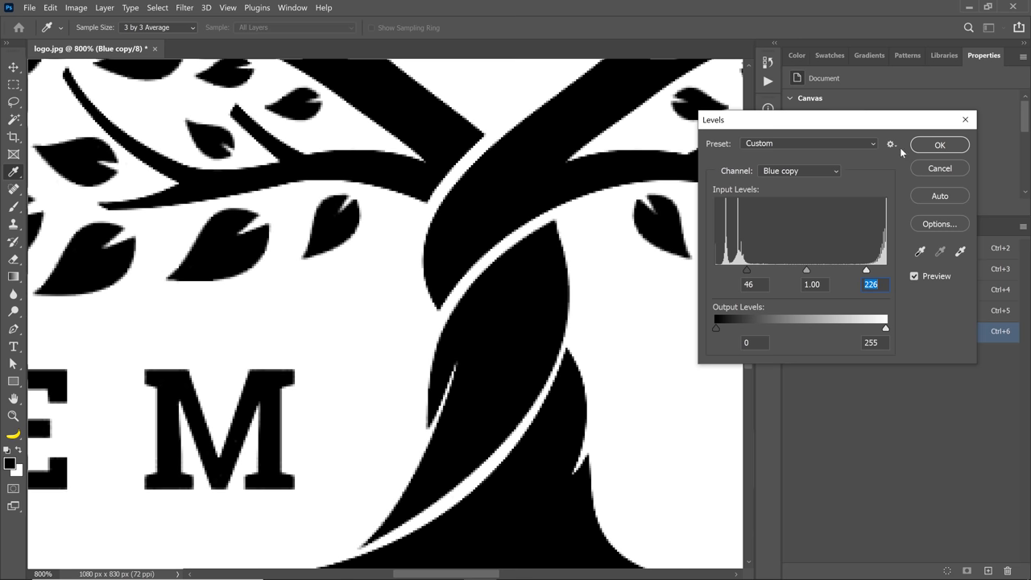
{"action": "left_click", "coordinate": [924, 146]}
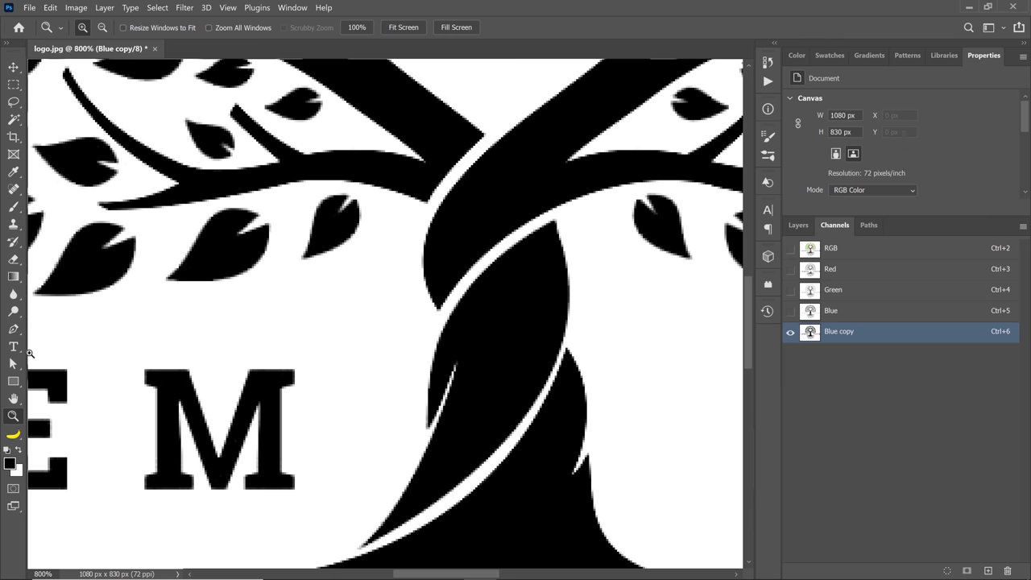
Fit the logo on screen and invert the Blue copy channel to white on black
{"action": "left_click", "coordinate": [13, 398]}
{"action": "double_click", "coordinate": [13, 398]}
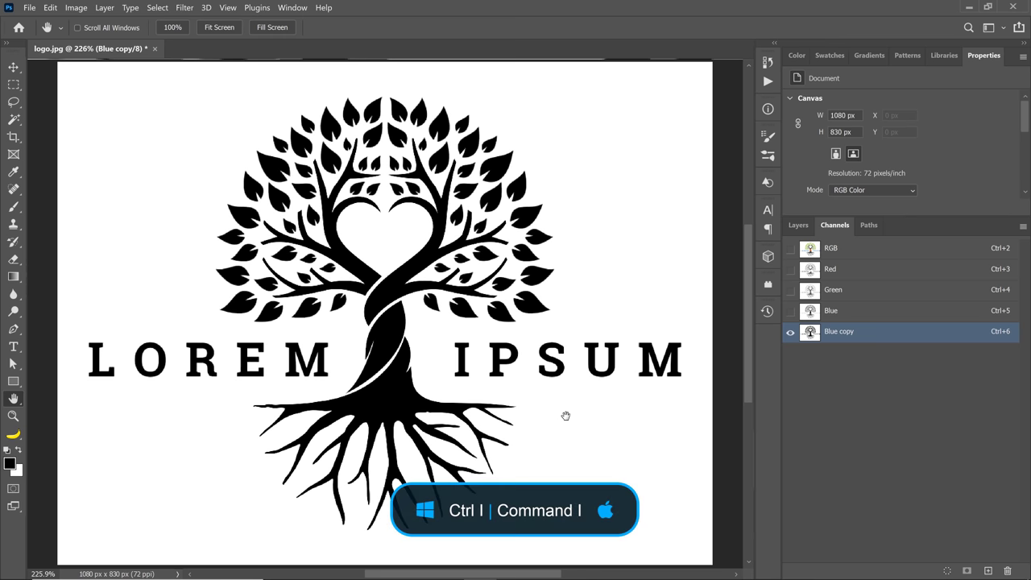
{"action": "key", "text": "ctrl+i"}
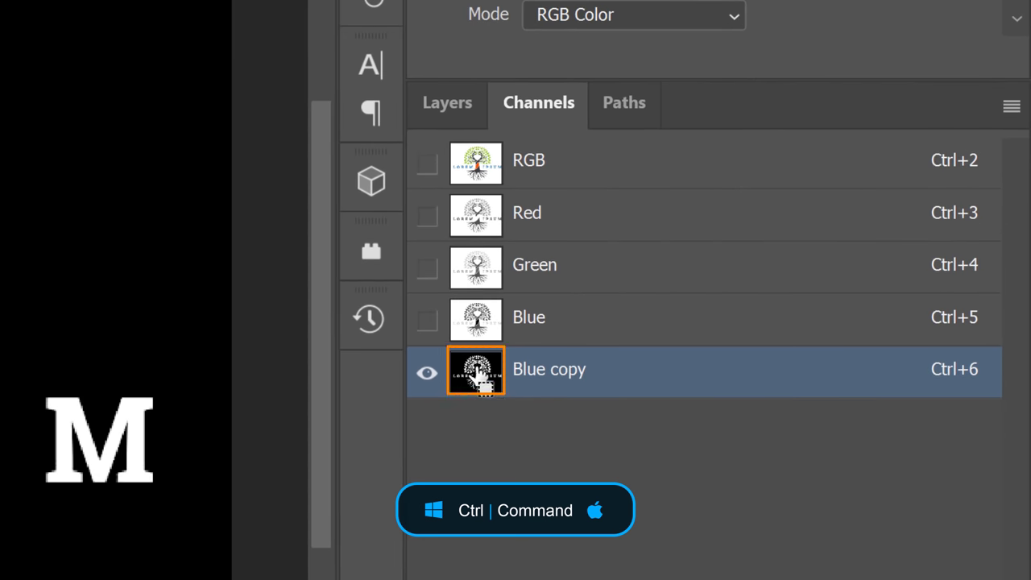
Load Blue copy as a selection and add a black (000000) Solid Color fill layer masked to it
{"action": "left_click", "coordinate": [477, 371], "text": "ctrl"}
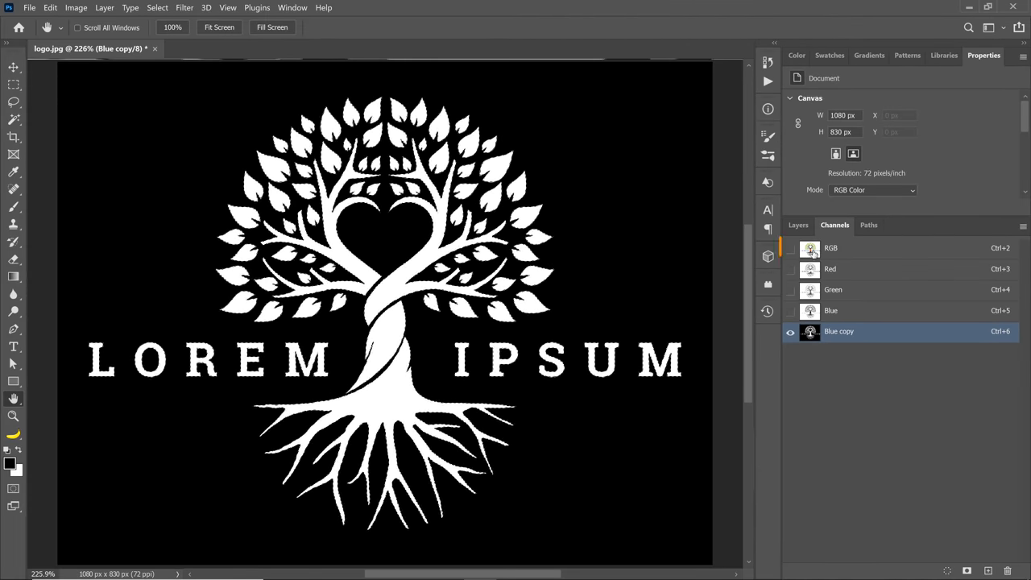
{"action": "left_click", "coordinate": [813, 252]}
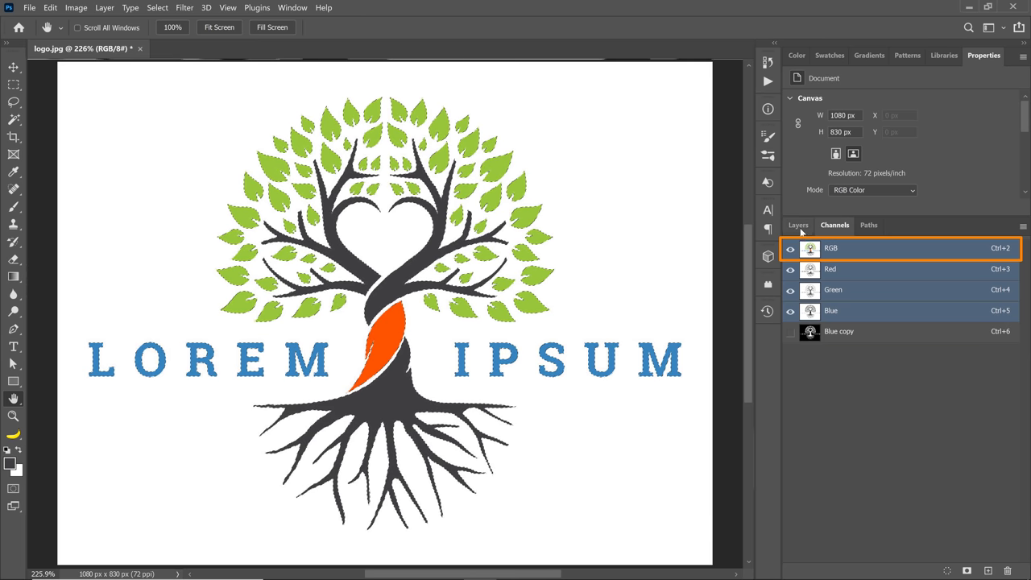
{"action": "left_click", "coordinate": [799, 227]}
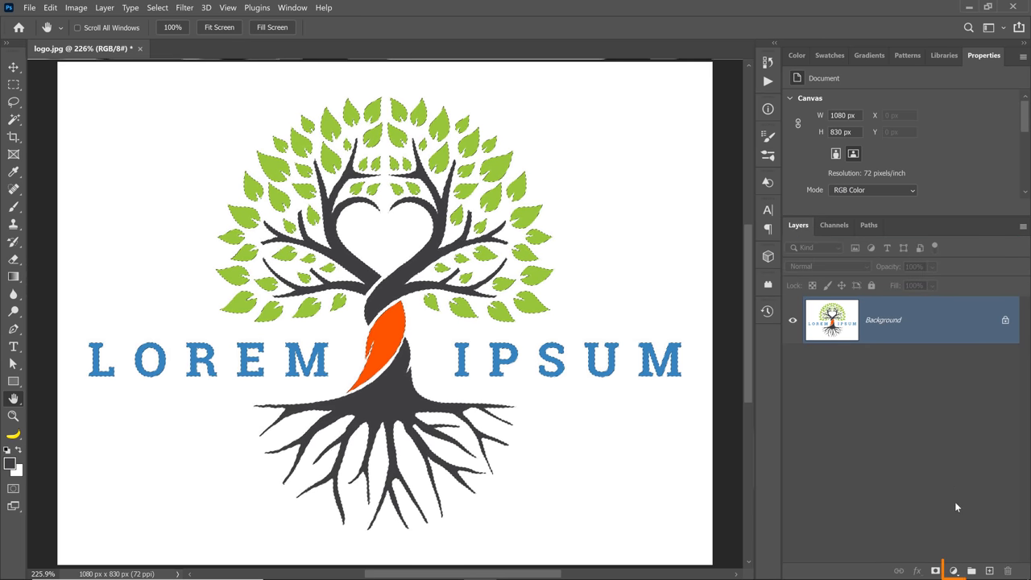
{"action": "left_click", "coordinate": [952, 570]}
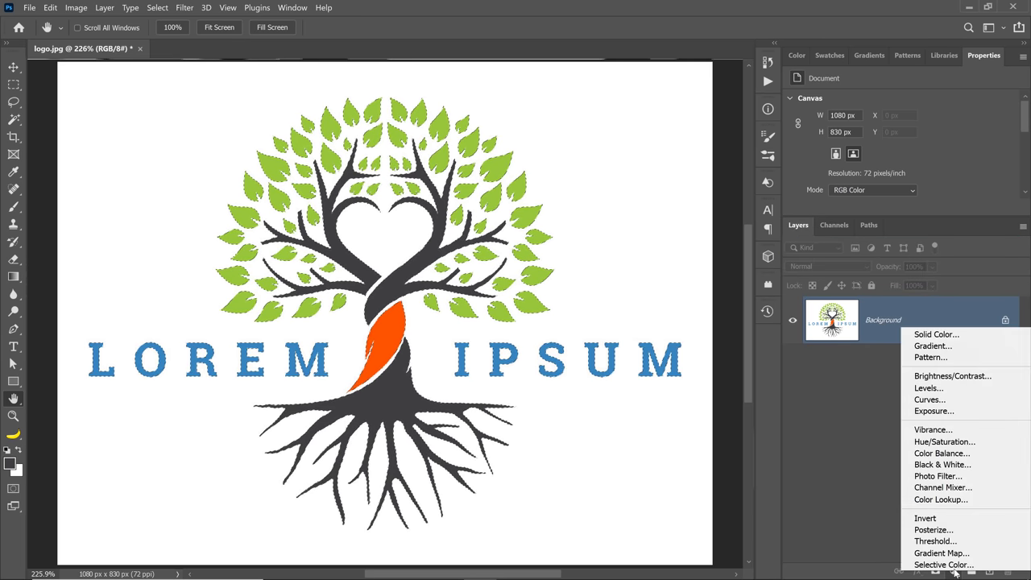
{"action": "left_click", "coordinate": [936, 334]}
{"action": "left_click_drag", "start_coordinate": [645, 362], "coordinate": [629, 390]}
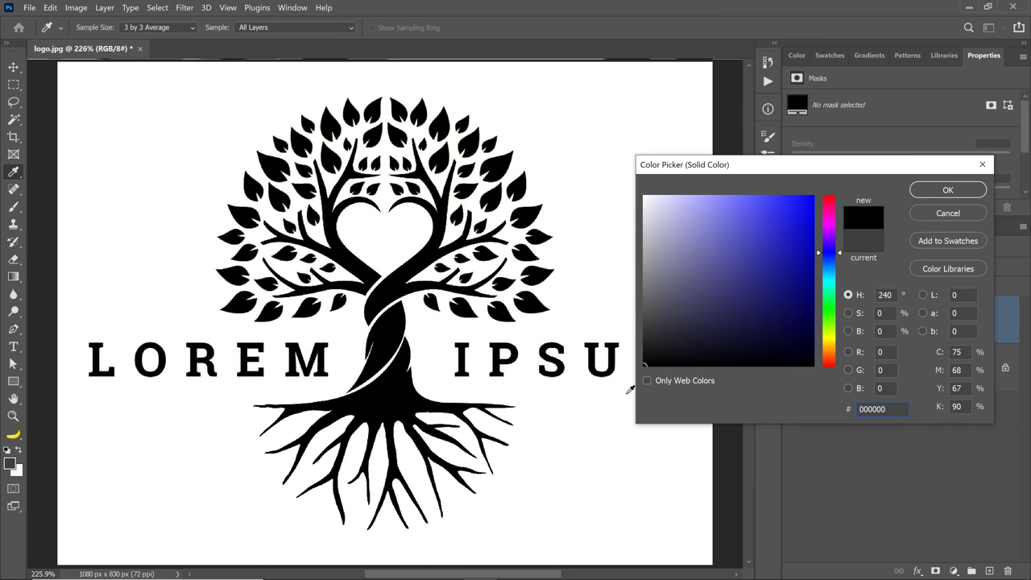
{"action": "left_click", "coordinate": [948, 191]}
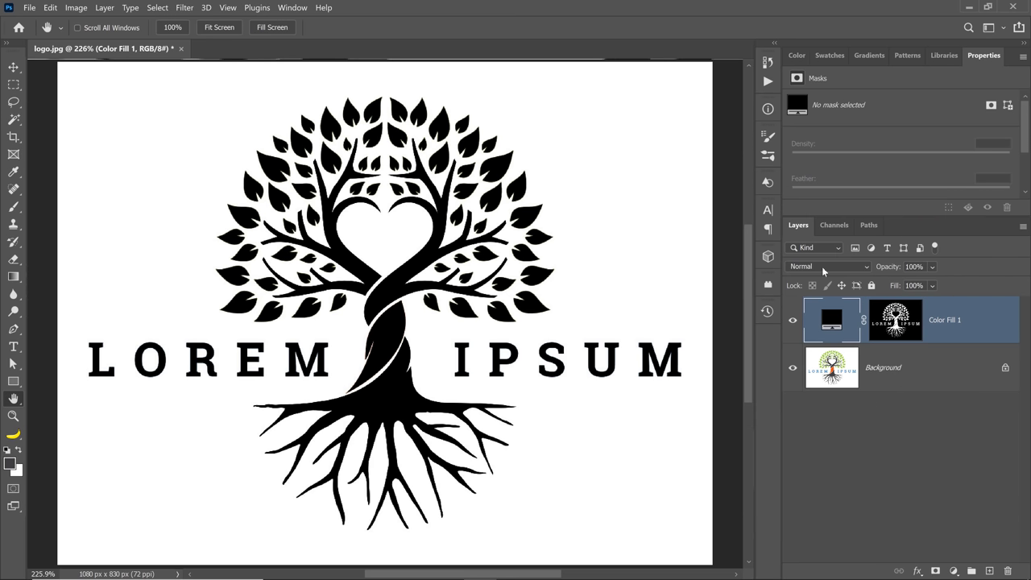
{"action": "left_click", "coordinate": [917, 378]}
Add a white Solid Color fill layer, Color Fill 2, above the Background
{"action": "left_click", "coordinate": [953, 570]}
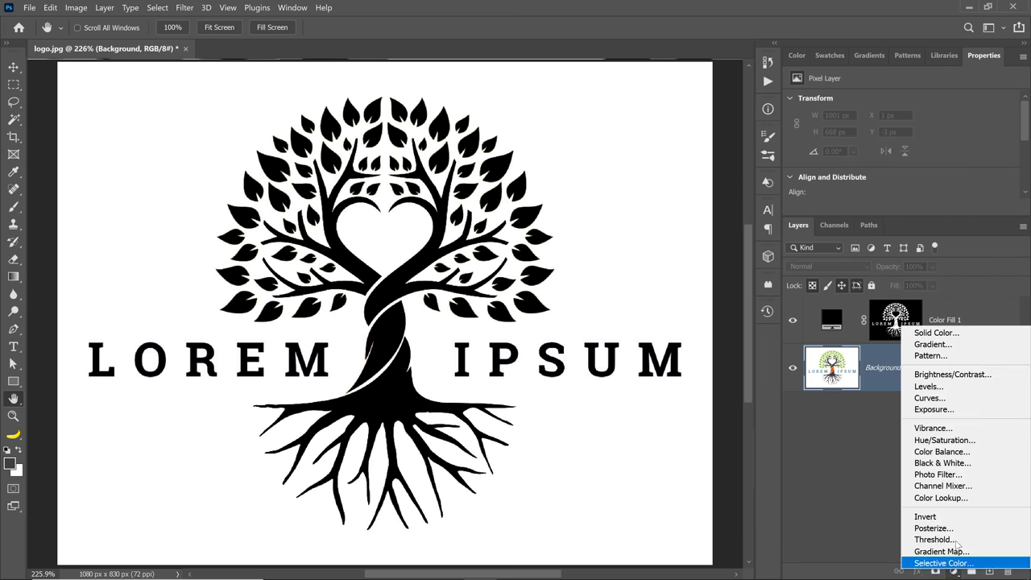
{"action": "left_click", "coordinate": [935, 333]}
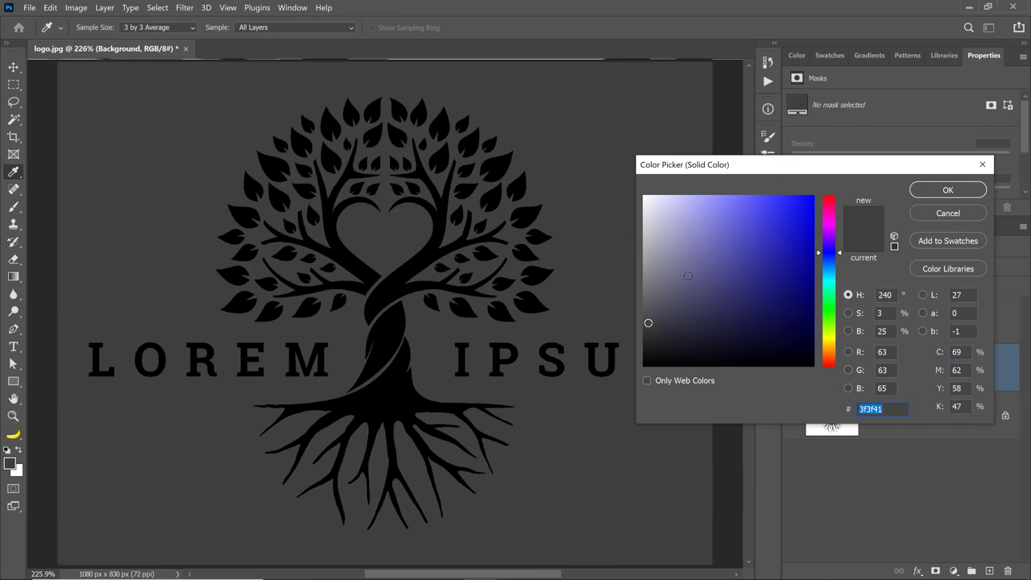
{"action": "left_click_drag", "start_coordinate": [687, 275], "coordinate": [643, 196]}
{"action": "left_click", "coordinate": [955, 191]}
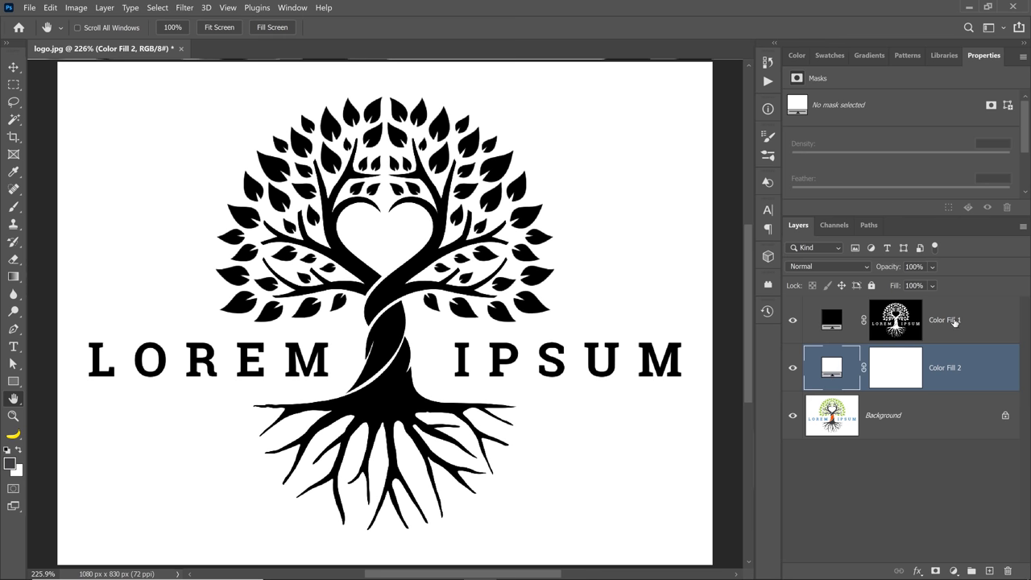
{"action": "left_click", "coordinate": [954, 321]}
View the image at 100% and hide both fill layers to reveal the colour logo
{"action": "double_click", "coordinate": [13, 415]}
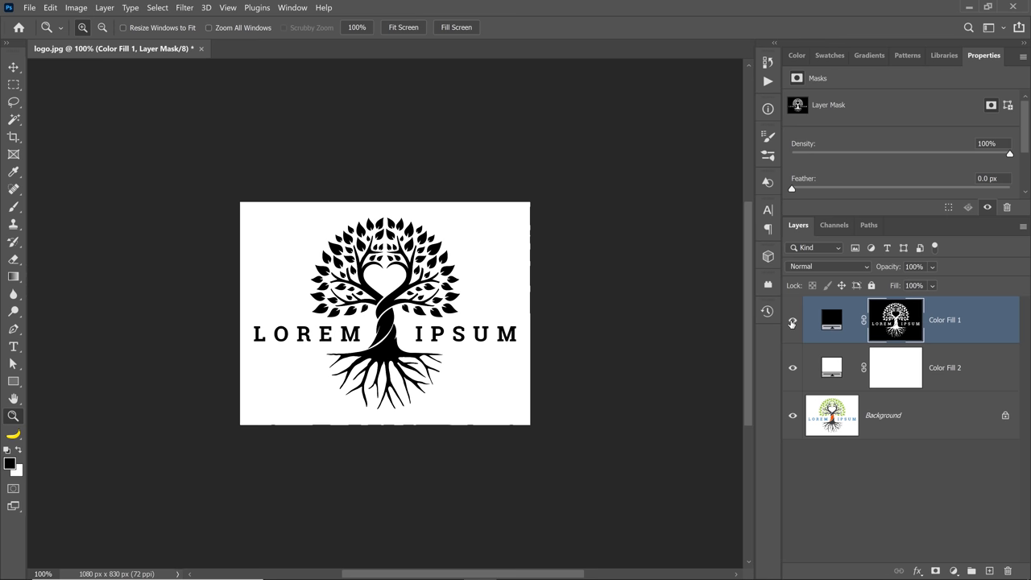
{"action": "left_click_drag", "start_coordinate": [792, 322], "coordinate": [793, 368]}
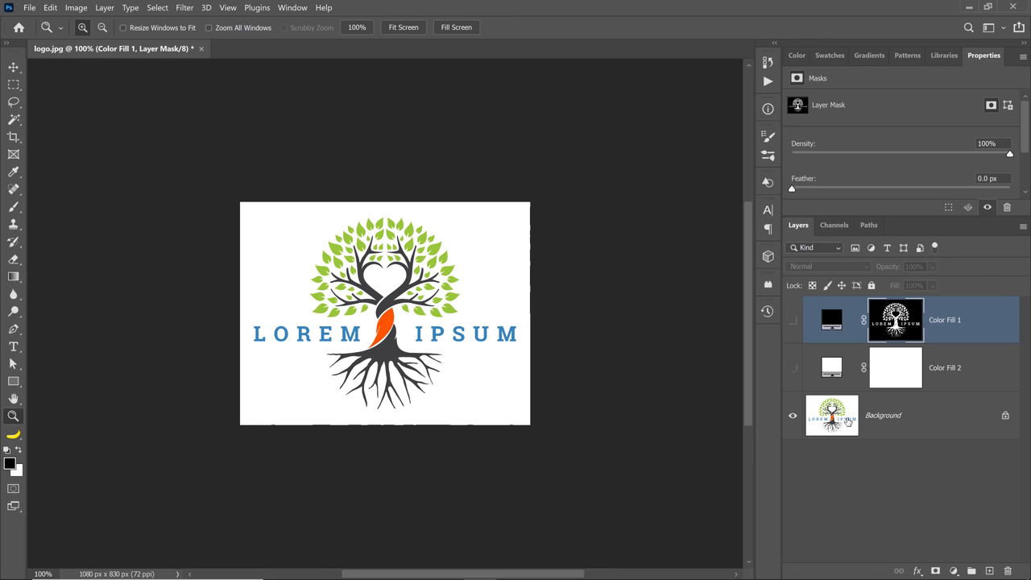
{"action": "left_click", "coordinate": [847, 422]}
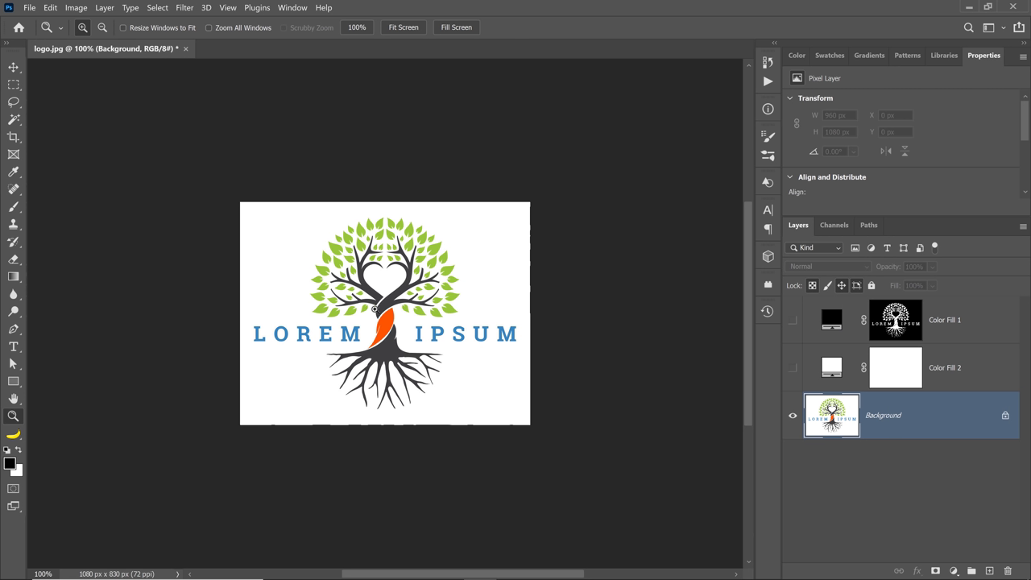
Sample the trunk's dark grey 3f3f41 and load Color Fill 1's mask as a selection
{"action": "left_click", "coordinate": [14, 172]}
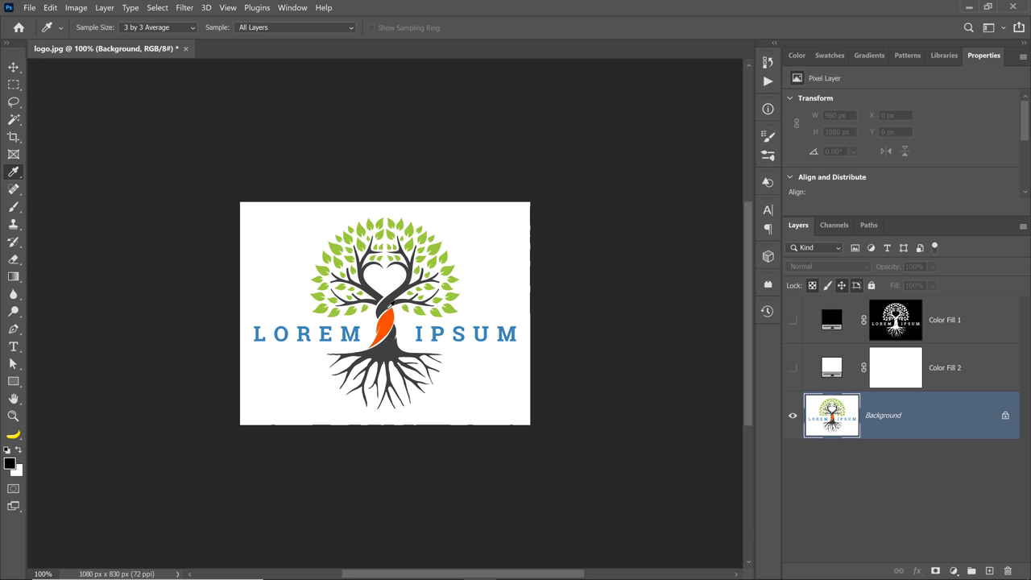
{"action": "left_click", "coordinate": [384, 358]}
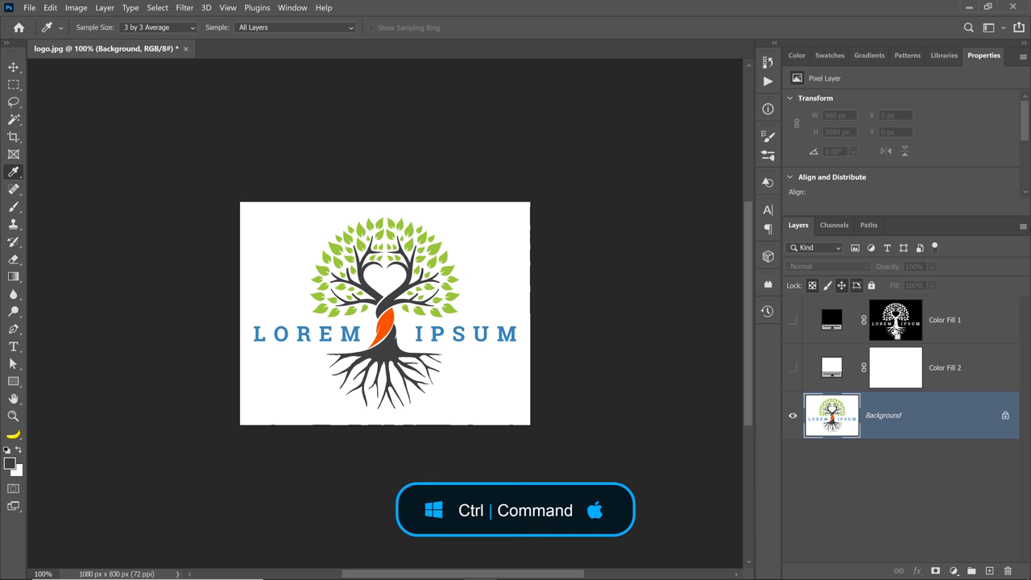
{"action": "left_click", "coordinate": [900, 329], "text": "ctrl"}
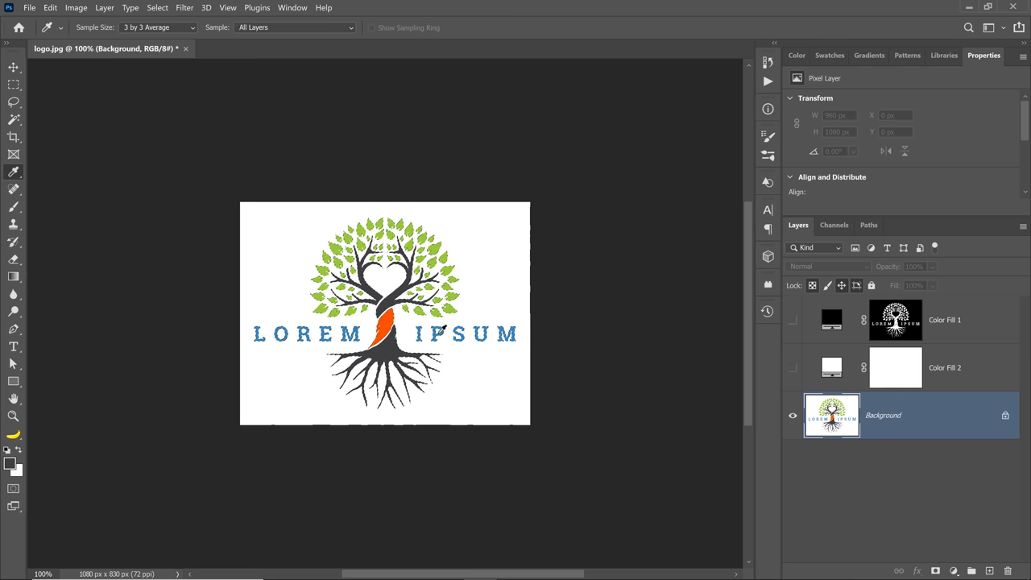
{"action": "left_click", "coordinate": [14, 398]}
{"action": "key", "text": "ctrl+plus"}
{"action": "key", "text": "ctrl+plus"}
{"action": "double_click", "coordinate": [13, 398]}
Add a 3f3f41 Solid Color fill layer, Color Fill 3, above Color Fill 1
{"action": "left_click", "coordinate": [967, 330]}
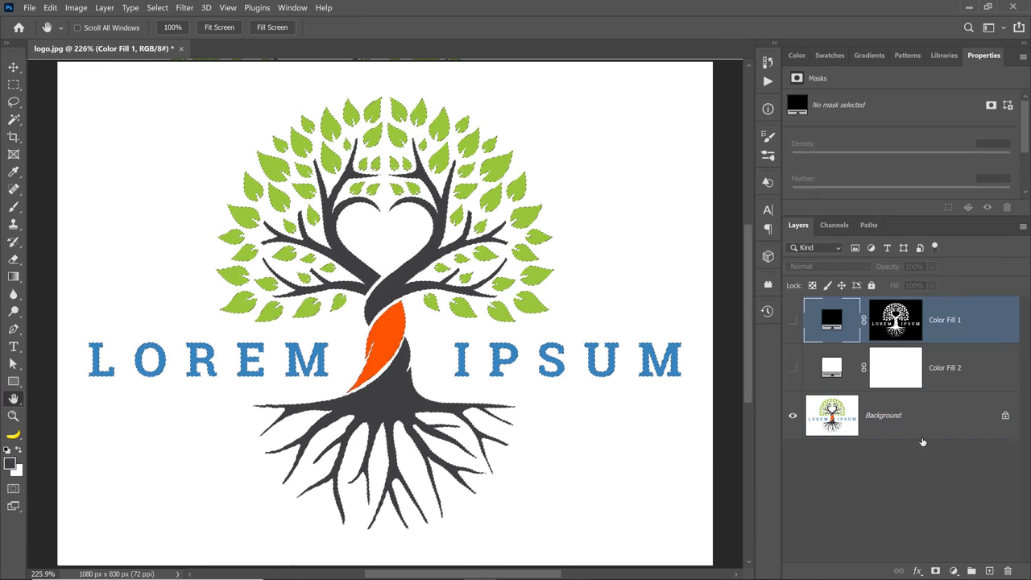
{"action": "left_click", "coordinate": [953, 570]}
{"action": "left_click", "coordinate": [935, 331]}
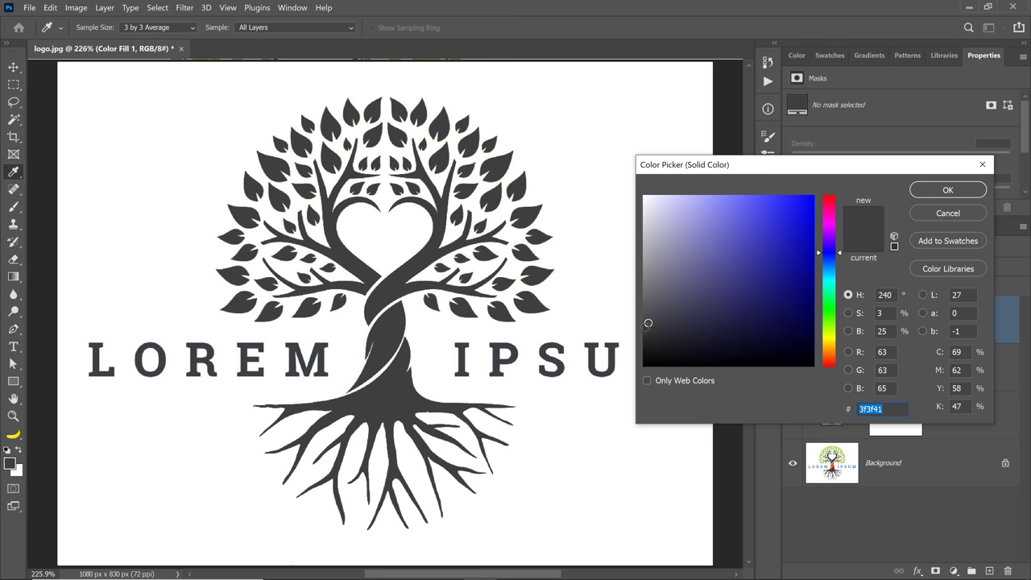
{"action": "left_click", "coordinate": [934, 190]}
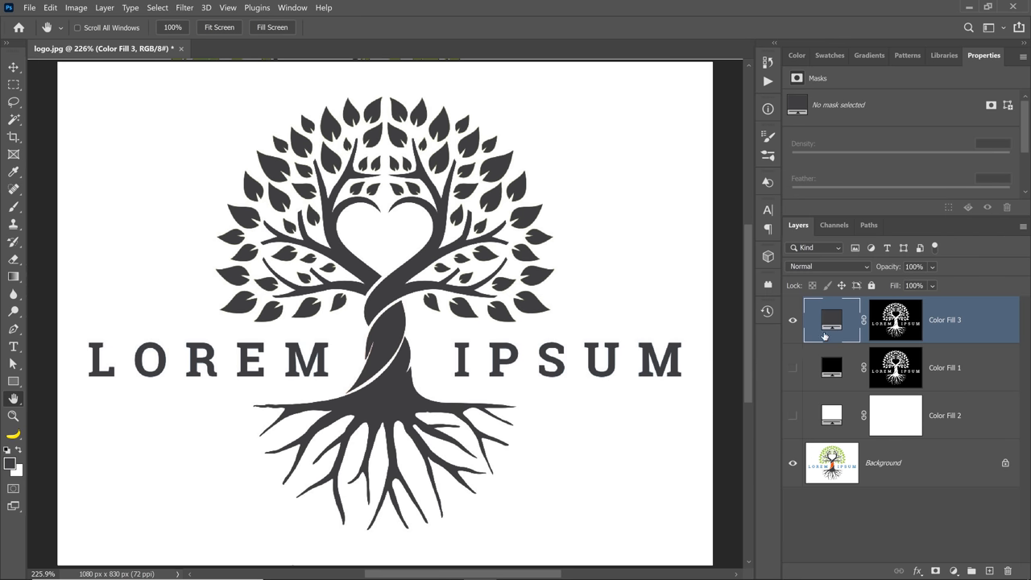
{"action": "left_click", "coordinate": [900, 328]}
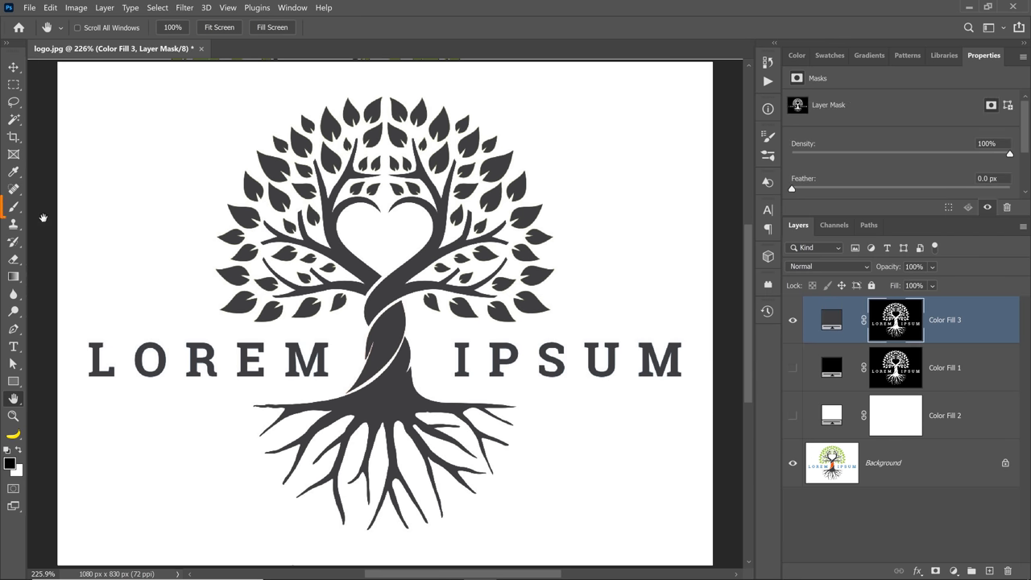
Paint black on Color Fill 3's mask with a 50 px brush over LOREM and IPSUM, checking against the white fill
{"action": "left_click", "coordinate": [13, 207]}
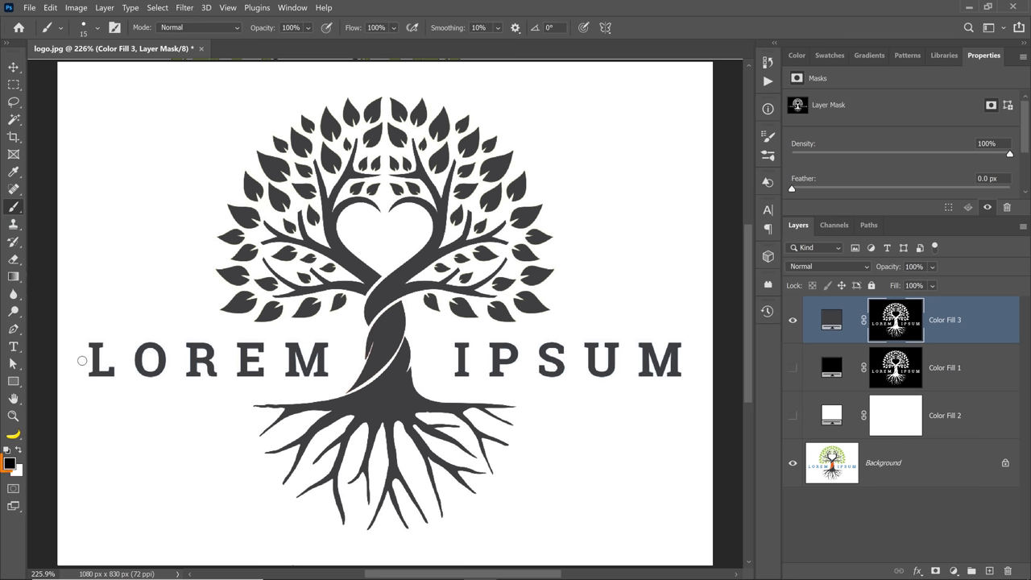
{"action": "key", "text": "bracketright"}
{"action": "key", "text": "bracketright"}
{"action": "key", "text": "bracketright"}
{"action": "key", "text": "bracketright"}
{"action": "left_click_drag", "start_coordinate": [82, 360], "coordinate": [311, 365]}
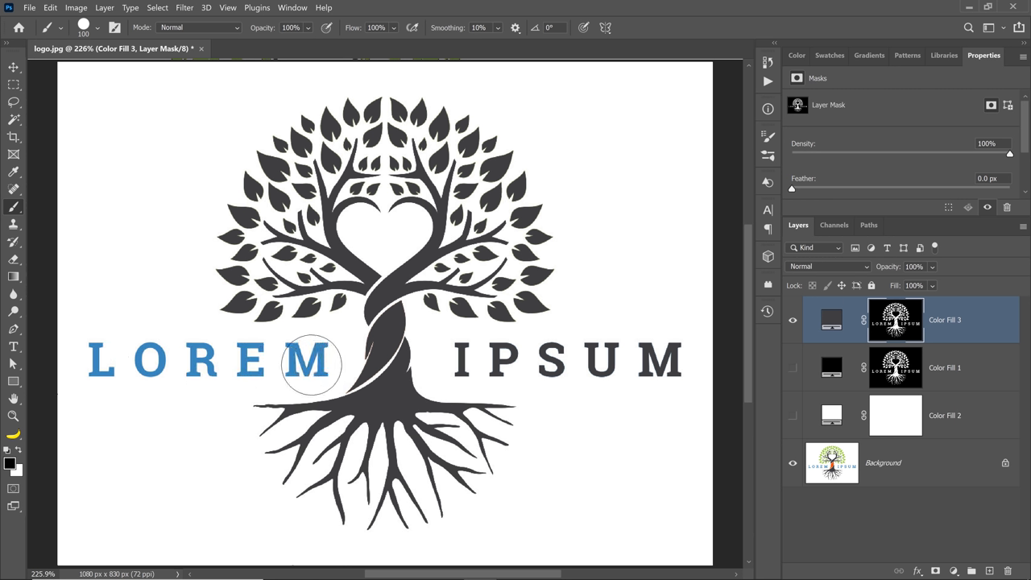
{"action": "left_click_drag", "start_coordinate": [454, 365], "coordinate": [691, 367]}
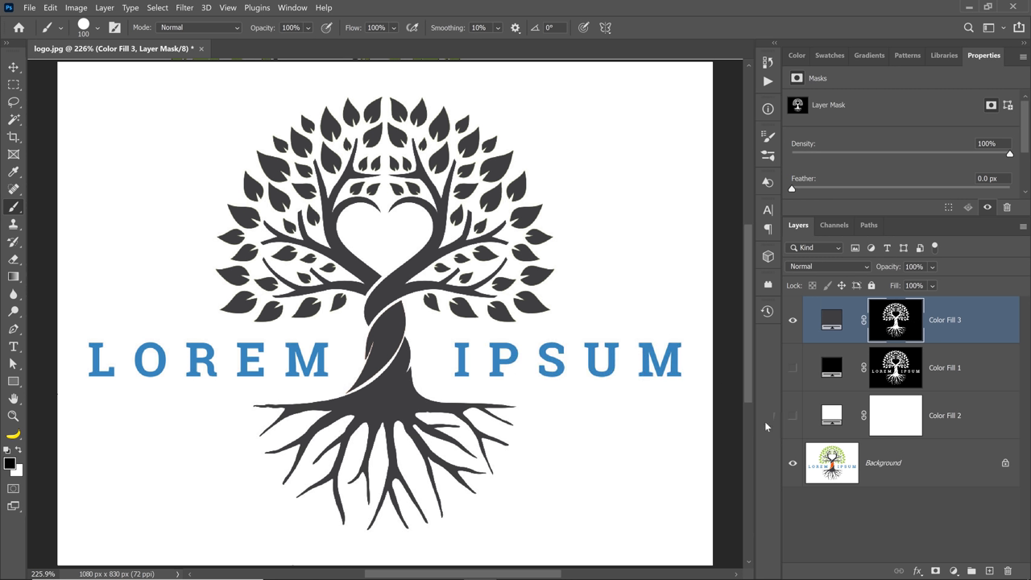
{"action": "left_click", "coordinate": [793, 416]}
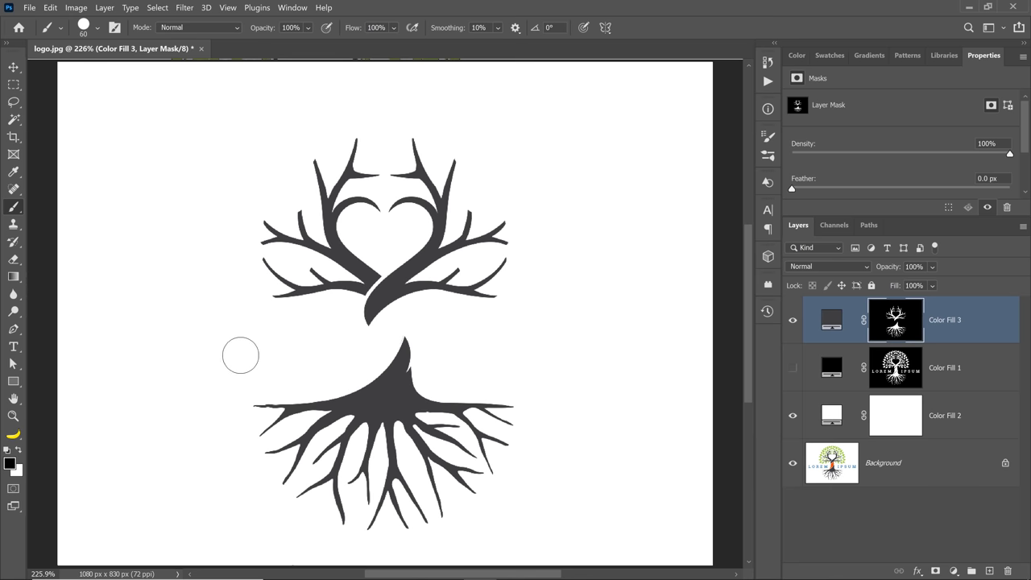
{"action": "left_click", "coordinate": [792, 417]}
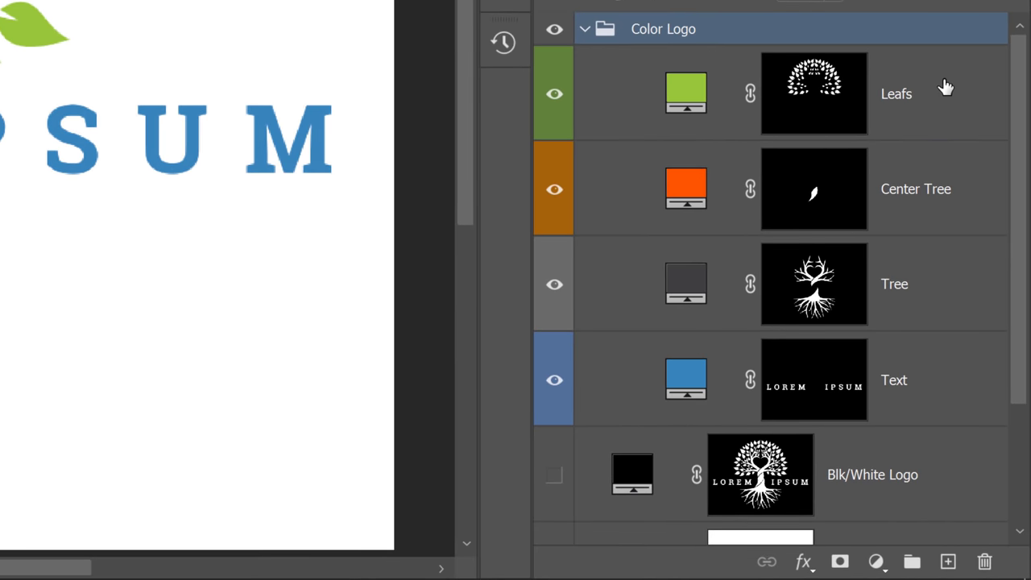
Give the Leafs layer a colour label
{"action": "left_click", "coordinate": [940, 92]}
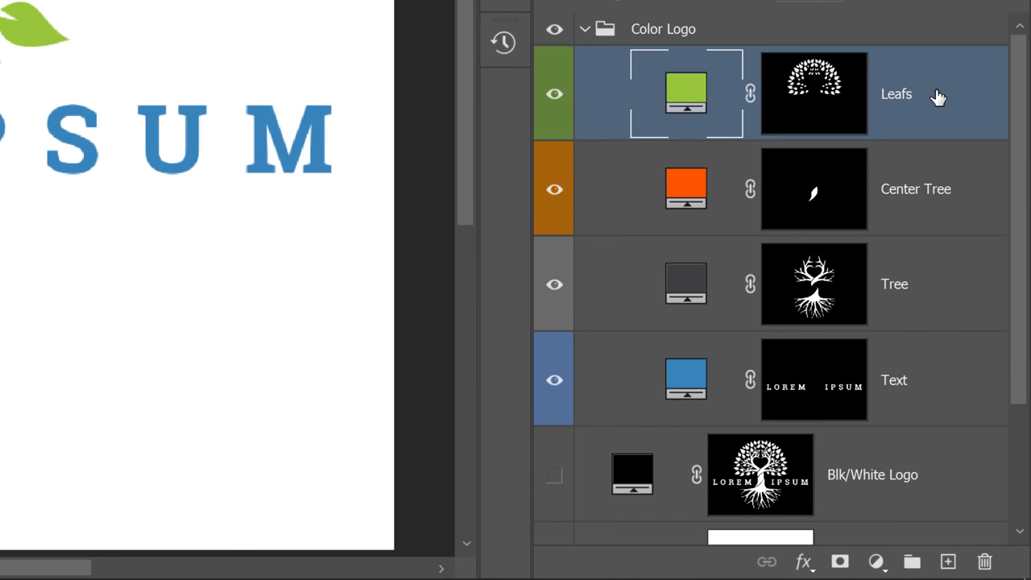
{"action": "right_click", "coordinate": [938, 97]}
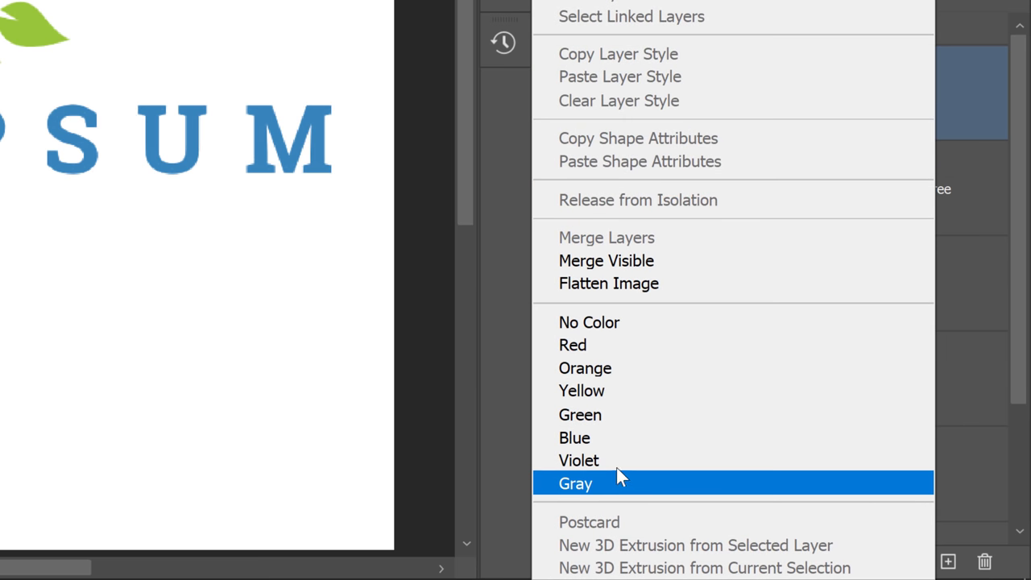
{"action": "left_click", "coordinate": [610, 422]}
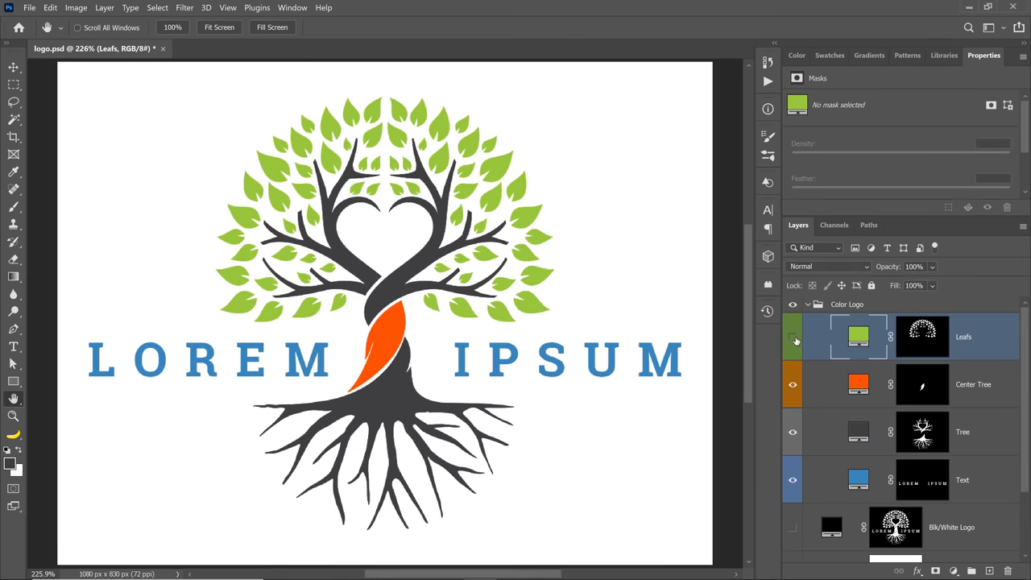
Toggle Leafs, Center Tree, Tree and Text visibility to check each, then collapse and hide Color Logo
{"action": "left_click", "coordinate": [552, 96]}
{"action": "left_click", "coordinate": [793, 337]}
{"action": "left_click", "coordinate": [793, 384]}
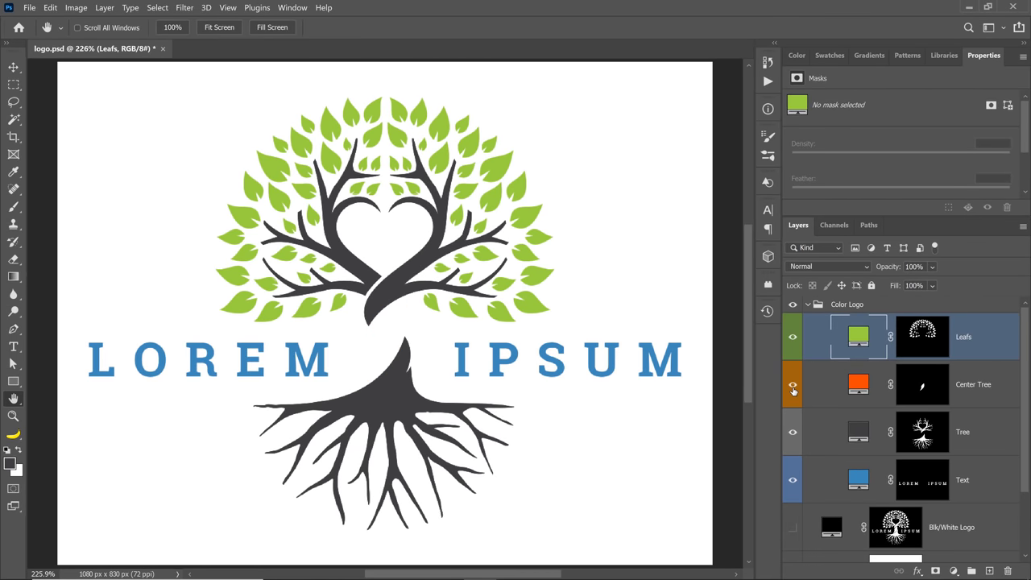
{"action": "left_click", "coordinate": [792, 384]}
{"action": "left_click", "coordinate": [792, 432]}
{"action": "left_click", "coordinate": [792, 431]}
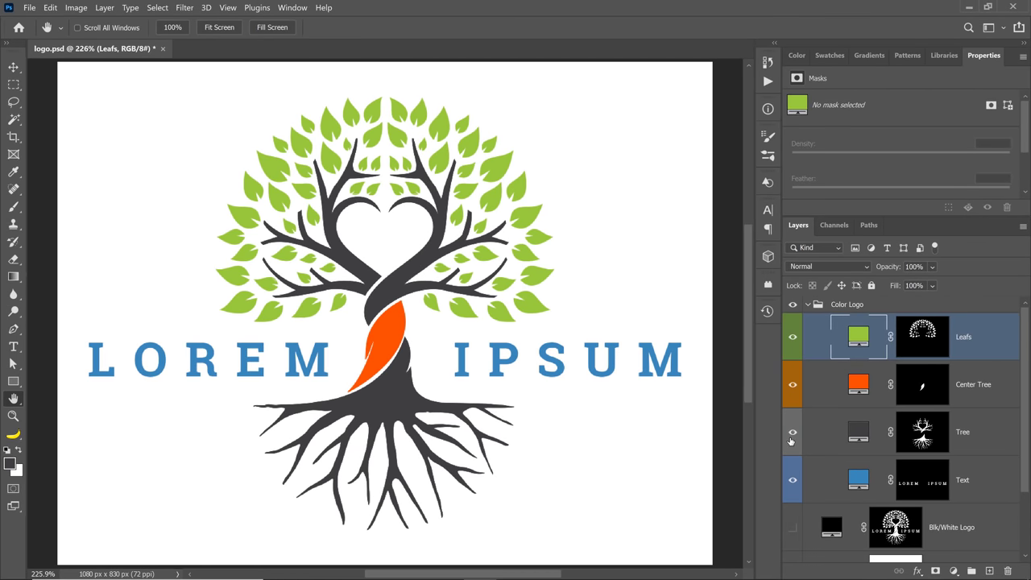
{"action": "left_click", "coordinate": [792, 483]}
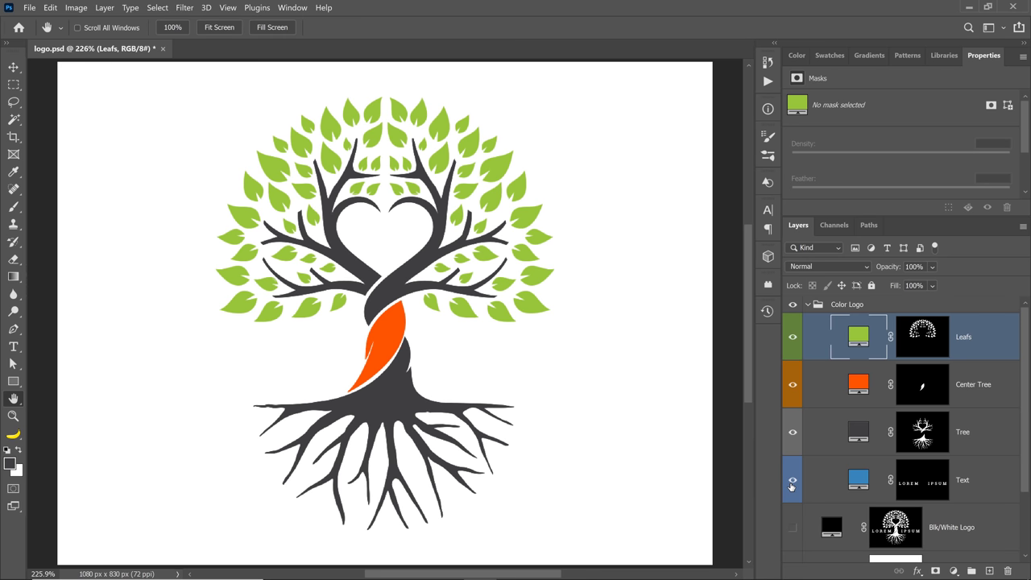
{"action": "left_click", "coordinate": [792, 483]}
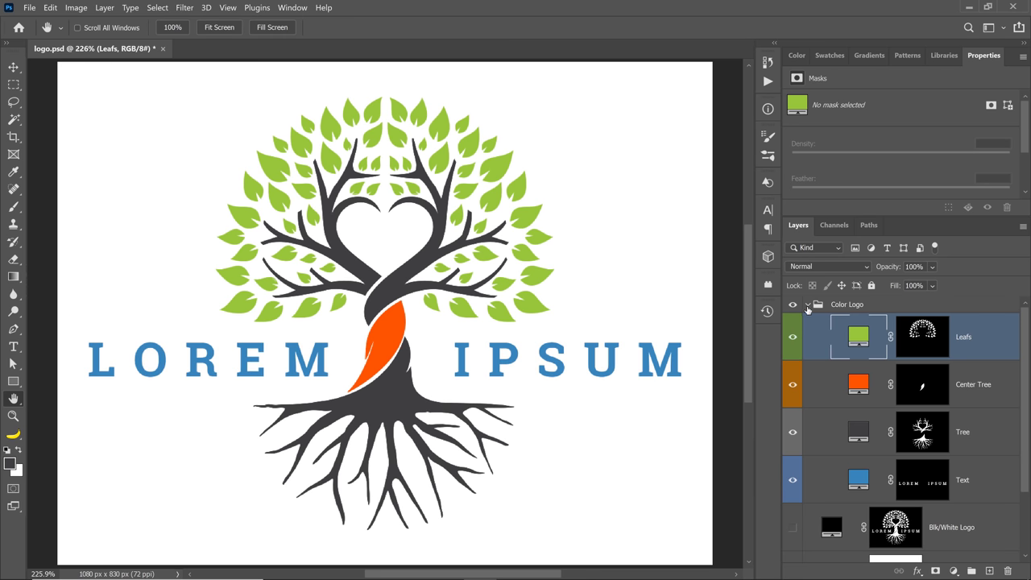
{"action": "left_click", "coordinate": [808, 305]}
{"action": "left_click", "coordinate": [792, 305]}
Hide Blk/White Logo, show Color Logo over transparency with Background and Color Fill 3 hidden, and expand the group
{"action": "left_click", "coordinate": [793, 337]}
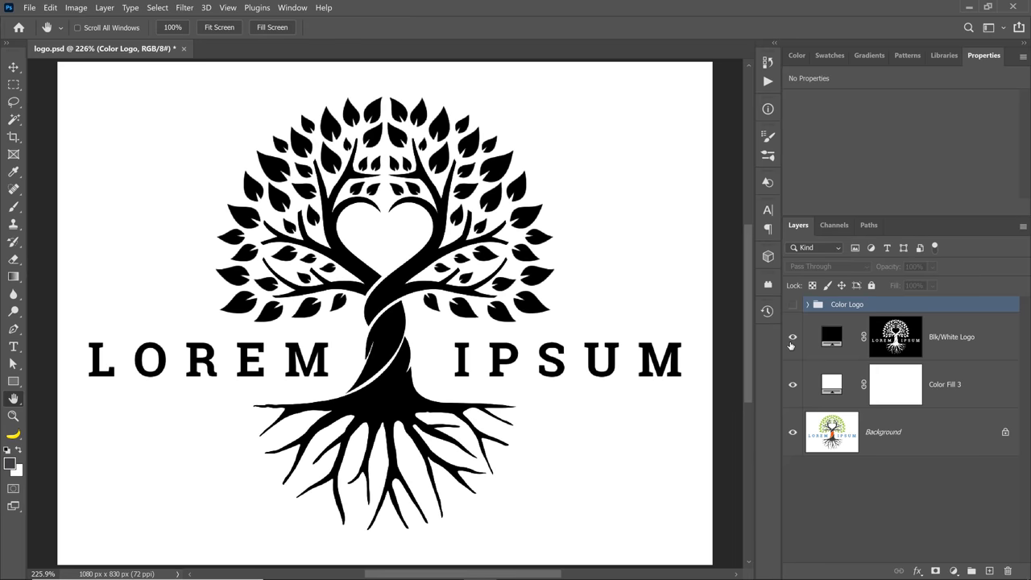
{"action": "left_click", "coordinate": [792, 337]}
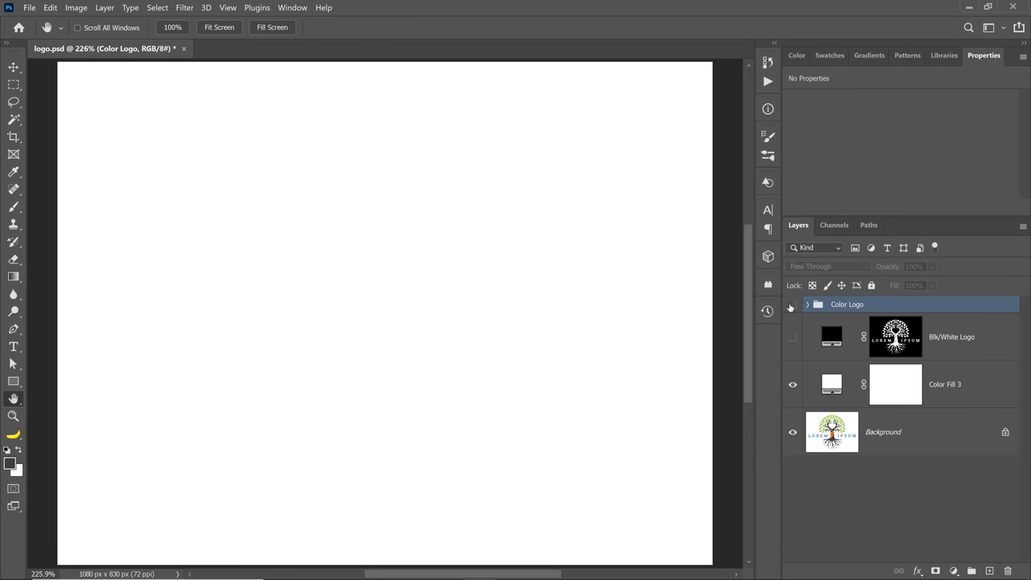
{"action": "left_click", "coordinate": [792, 304]}
{"action": "left_click", "coordinate": [790, 435]}
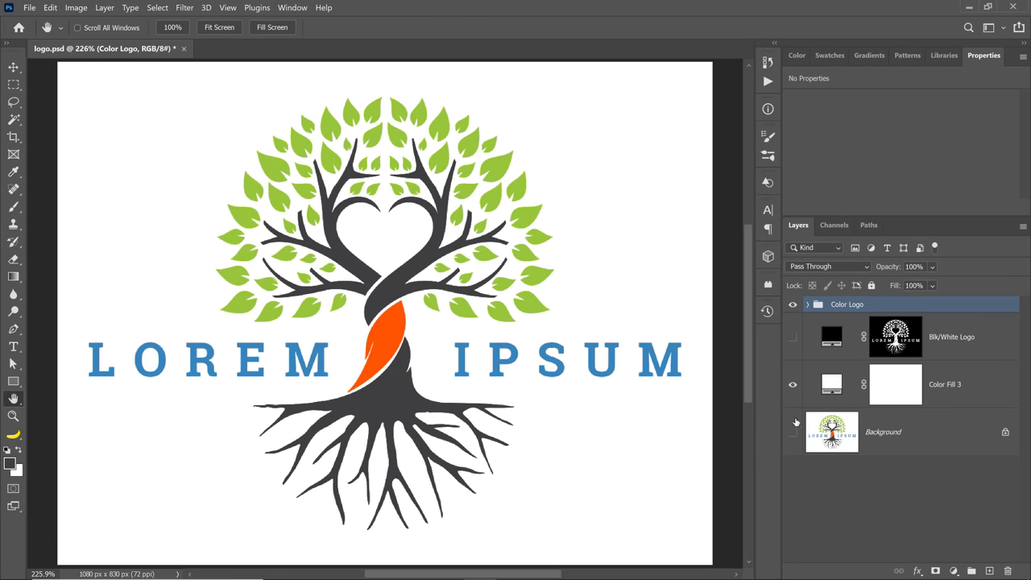
{"action": "left_click", "coordinate": [793, 385]}
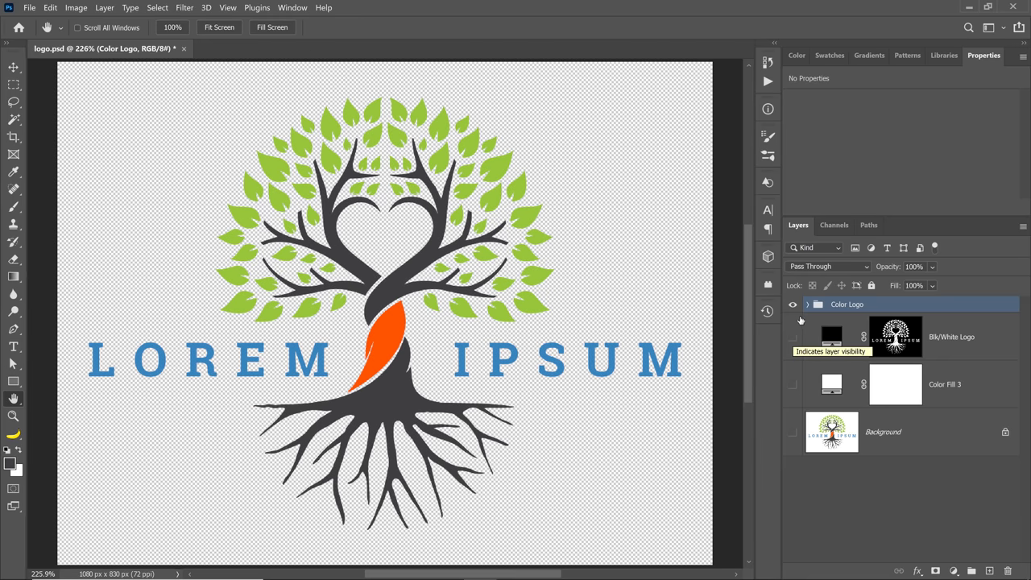
{"action": "left_click", "coordinate": [807, 305]}
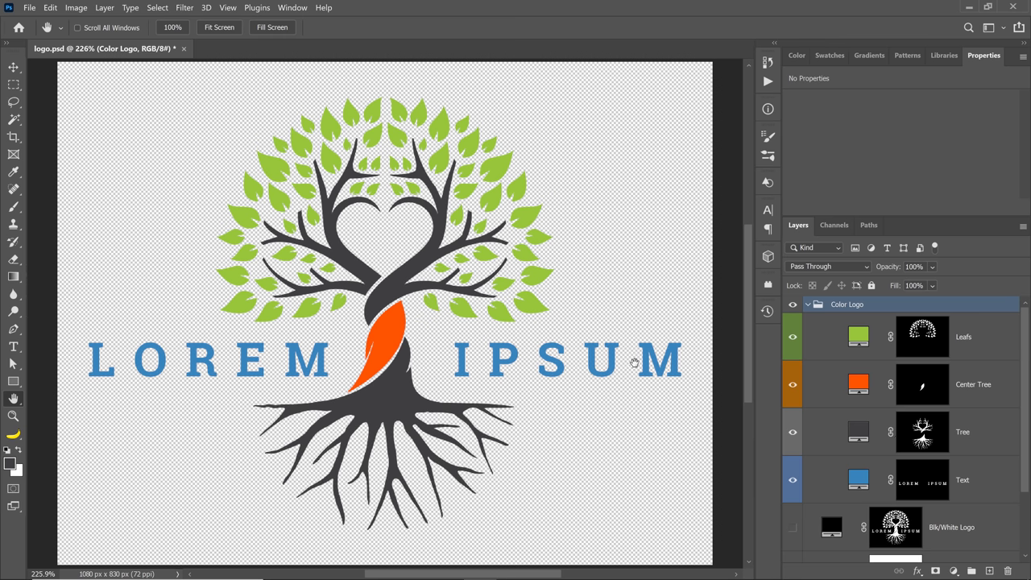
Change the Center Tree fill colour to leaf green 98c739 sampled from the logo
{"action": "double_click", "coordinate": [858, 383]}
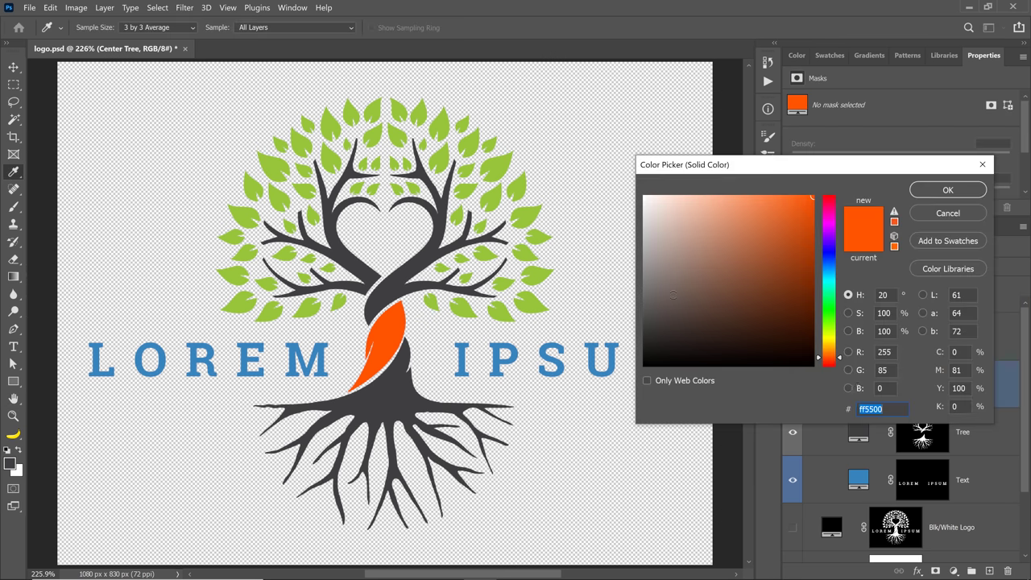
{"action": "left_click", "coordinate": [496, 169]}
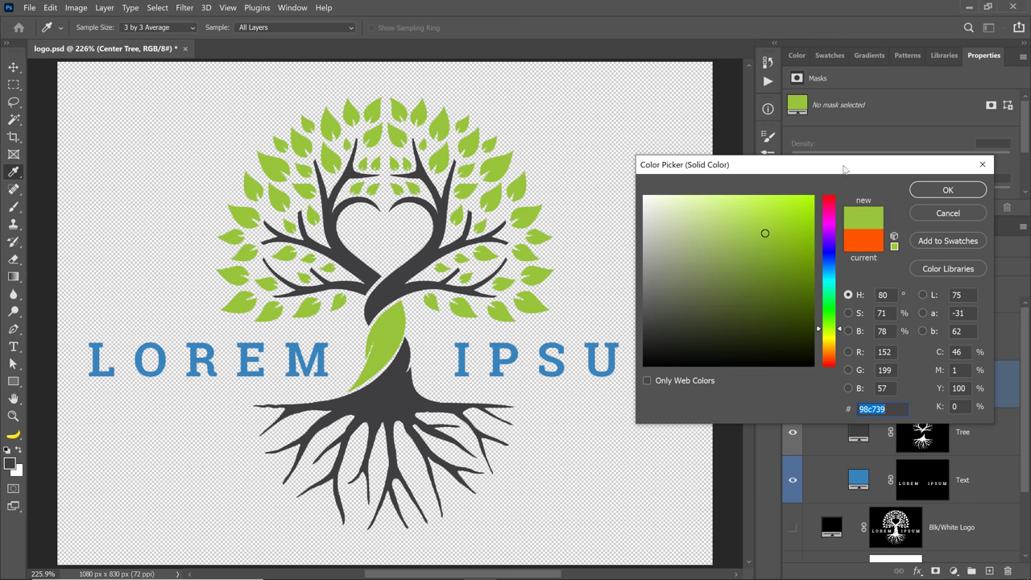
{"action": "left_click", "coordinate": [975, 195]}
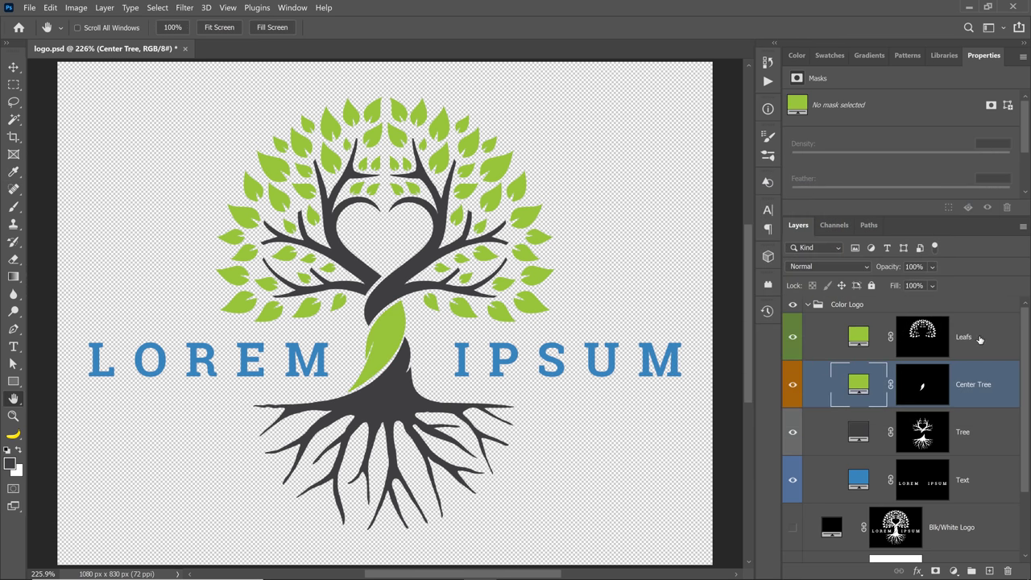